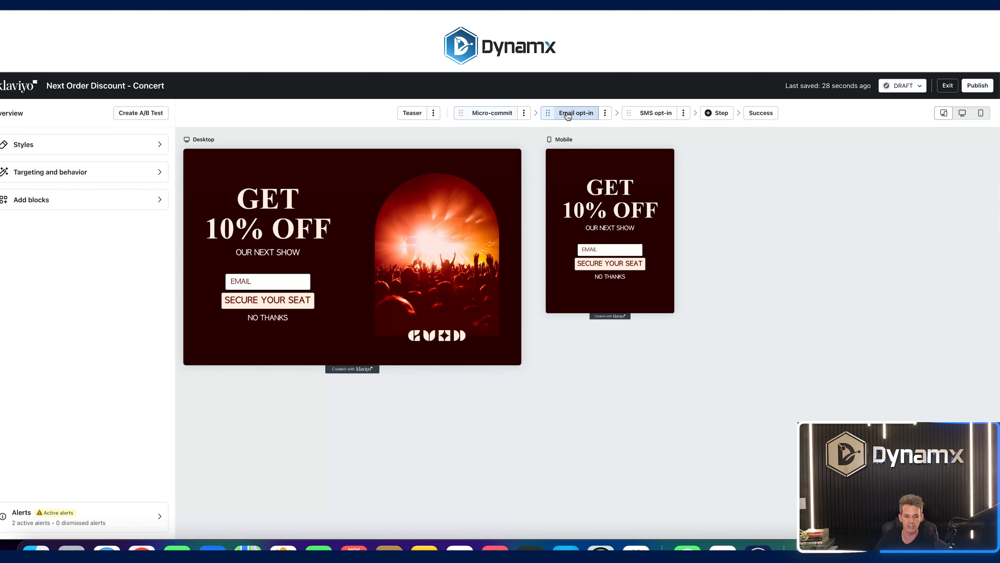
Step: Delete the Micro-commit step from the form and confirm its removal
{"action": "left_click", "coordinate": [496, 115]}
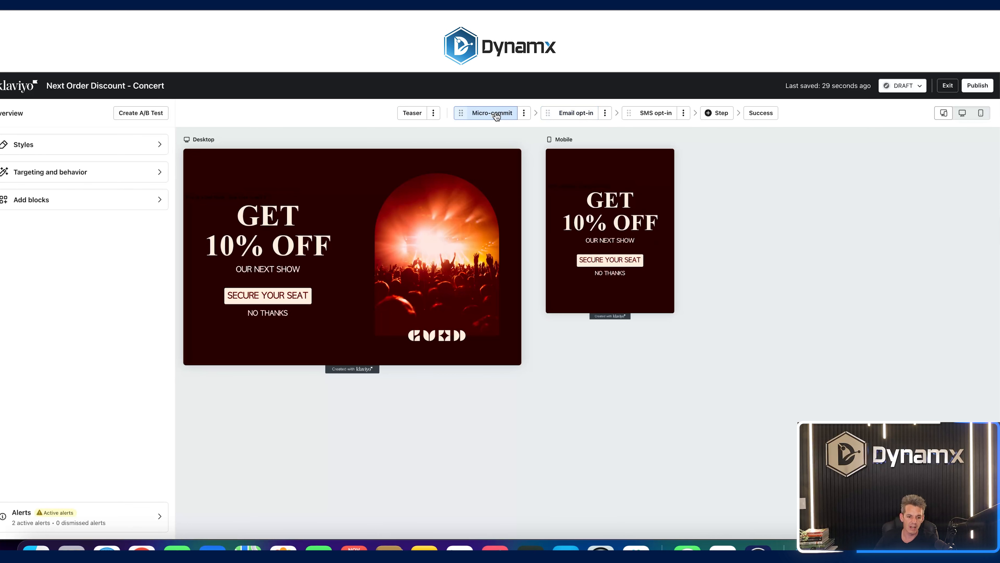
{"action": "left_click", "coordinate": [559, 117]}
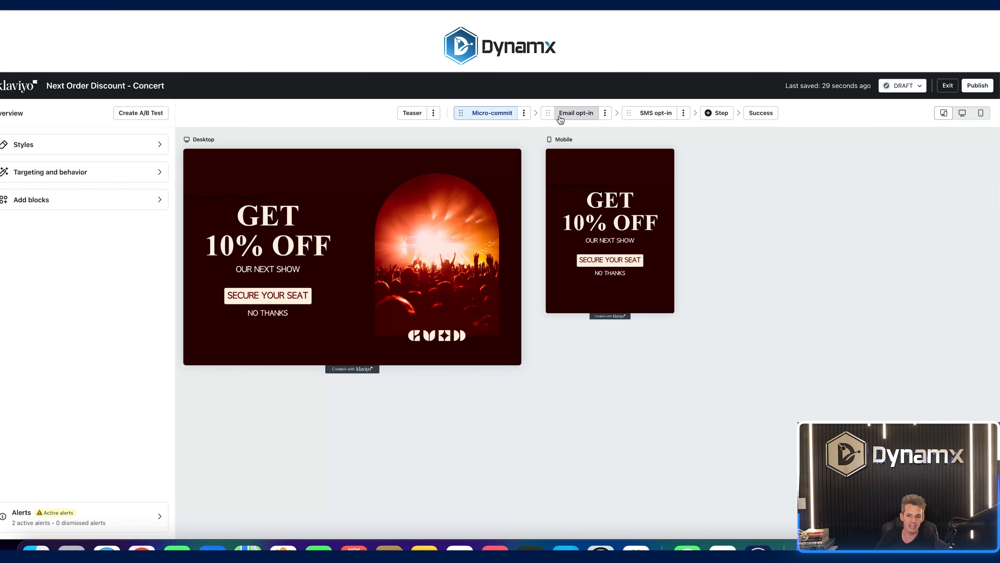
{"action": "left_click", "coordinate": [524, 115]}
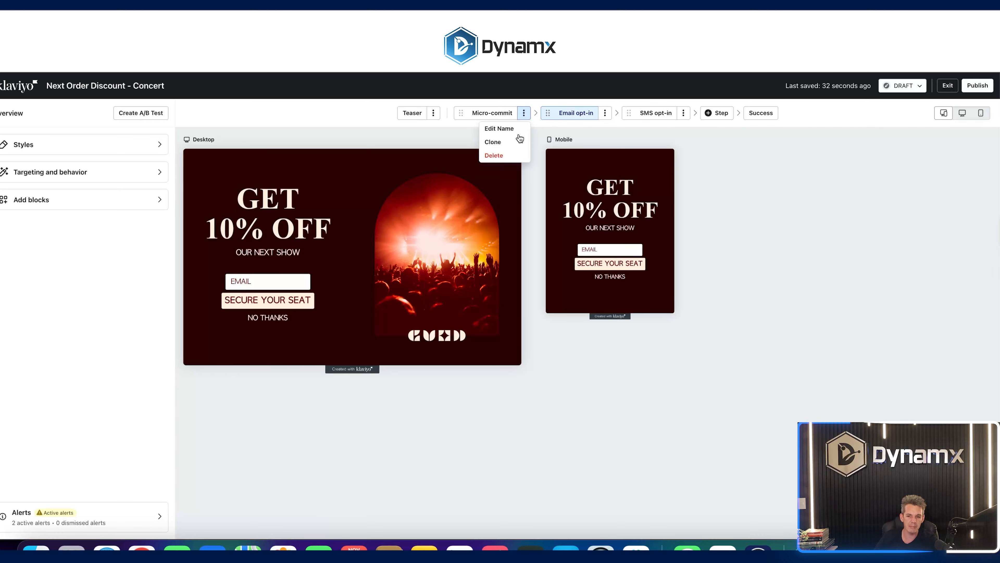
{"action": "left_click", "coordinate": [508, 154]}
{"action": "left_click", "coordinate": [615, 327]}
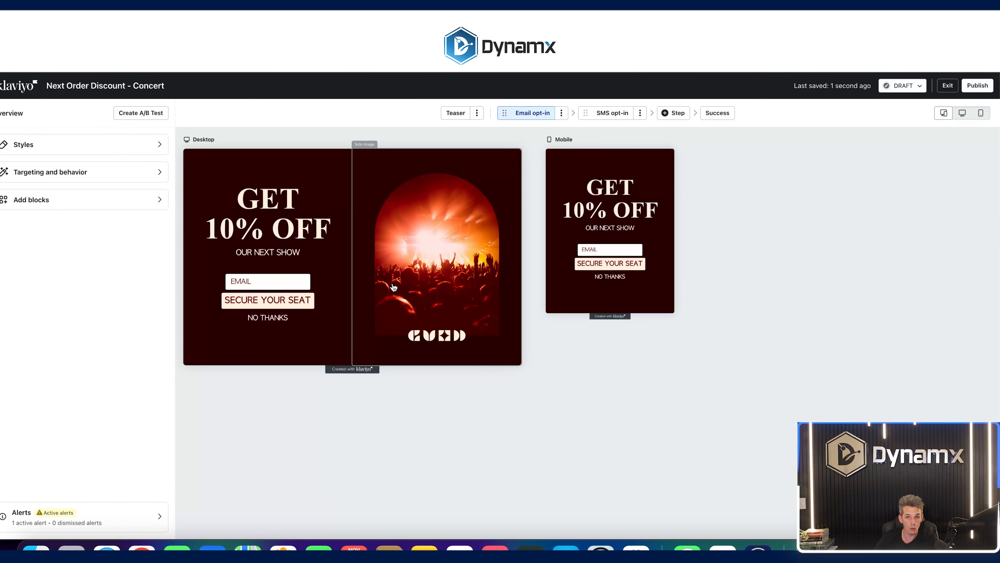
Step: Reword the Email opt-in heading to "WOULD YOU LIKE 10% OFF?" and return to the form overview
{"action": "left_click", "coordinate": [252, 238]}
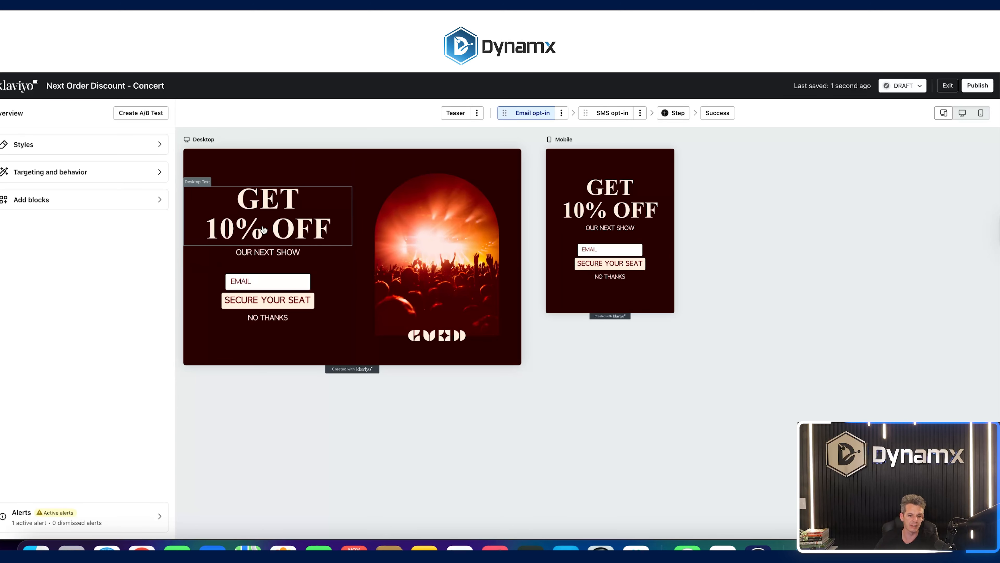
{"action": "mouse_move", "coordinate": [46, 207]}
{"action": "left_mouse_down"}
{"action": "mouse_move", "coordinate": [157, 237]}
{"action": "mouse_move", "coordinate": [63, 208]}
{"action": "left_mouse_up"}
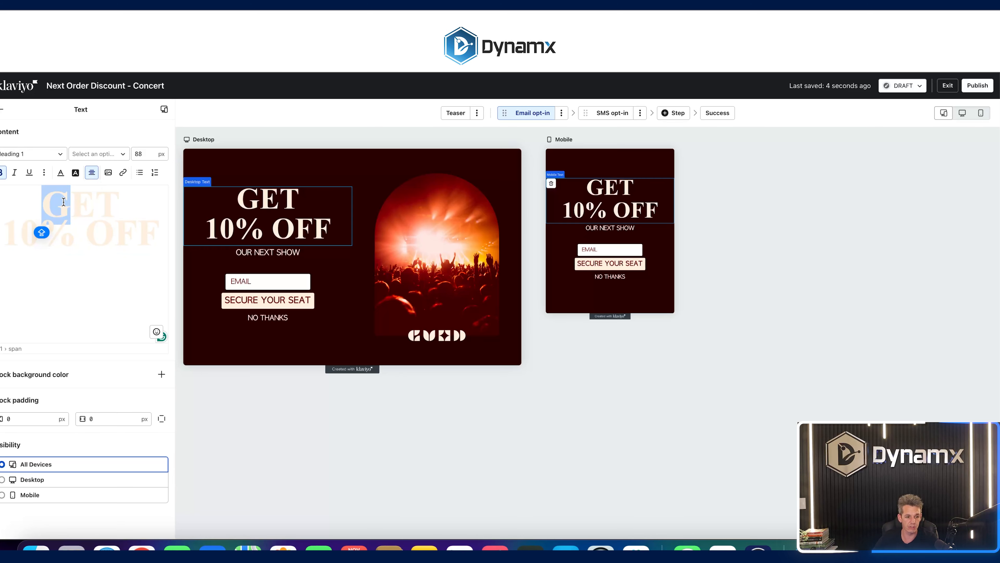
{"action": "left_click", "coordinate": [45, 199]}
{"action": "double_click", "coordinate": [51, 198]}
{"action": "type", "text": "WOULD"}
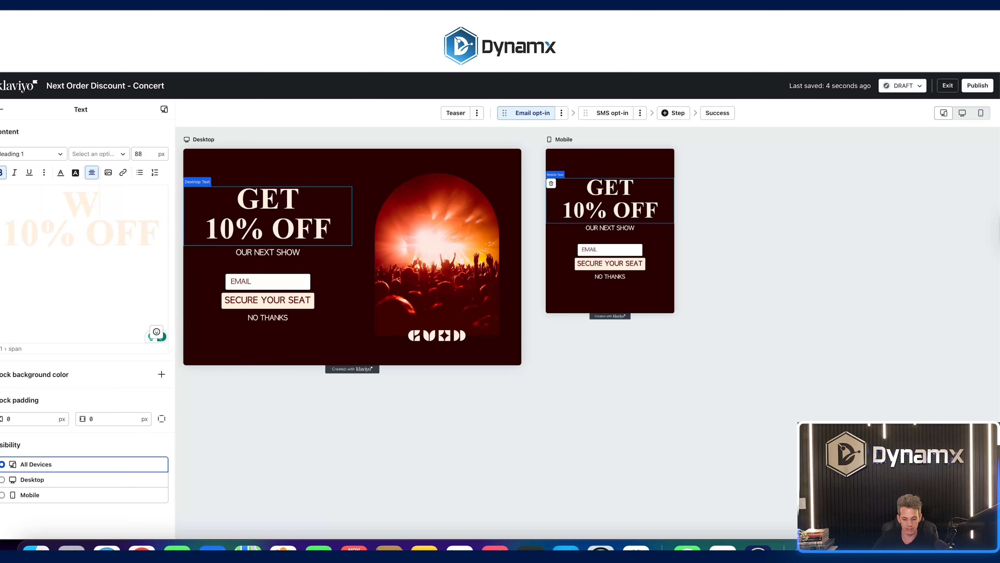
{"action": "type", "text": " YOU LIKE"}
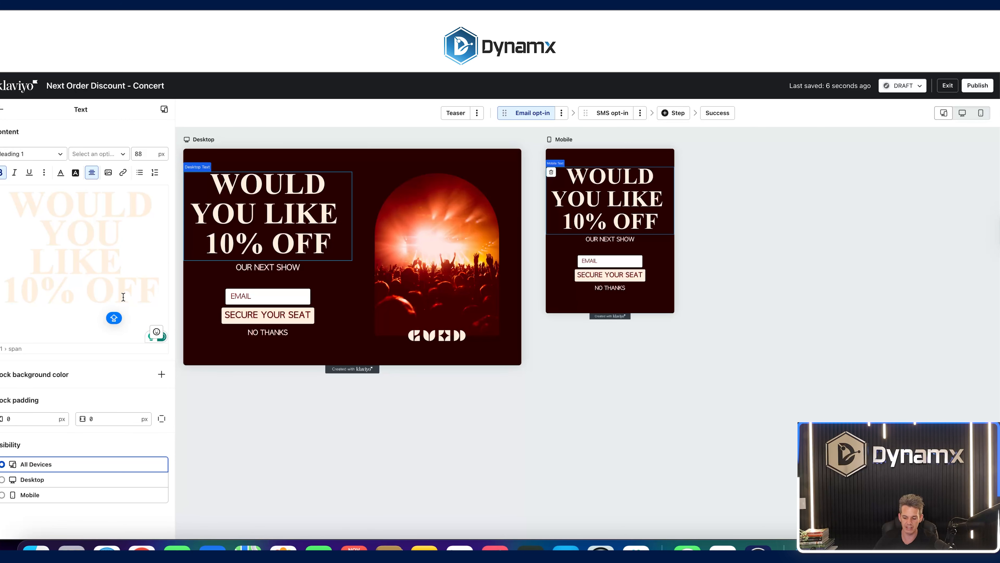
{"action": "type", "text": "?"}
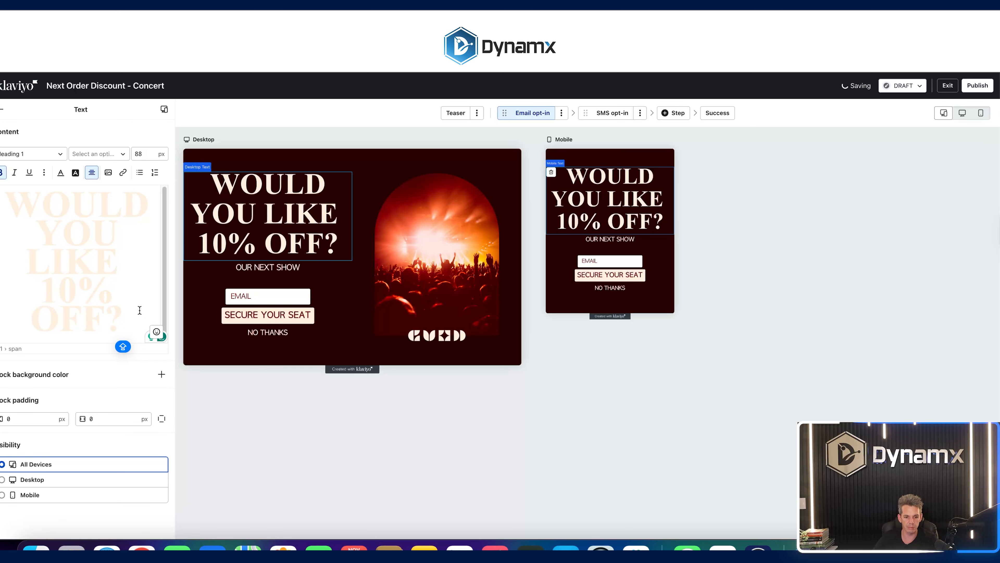
{"action": "left_click", "coordinate": [494, 137]}
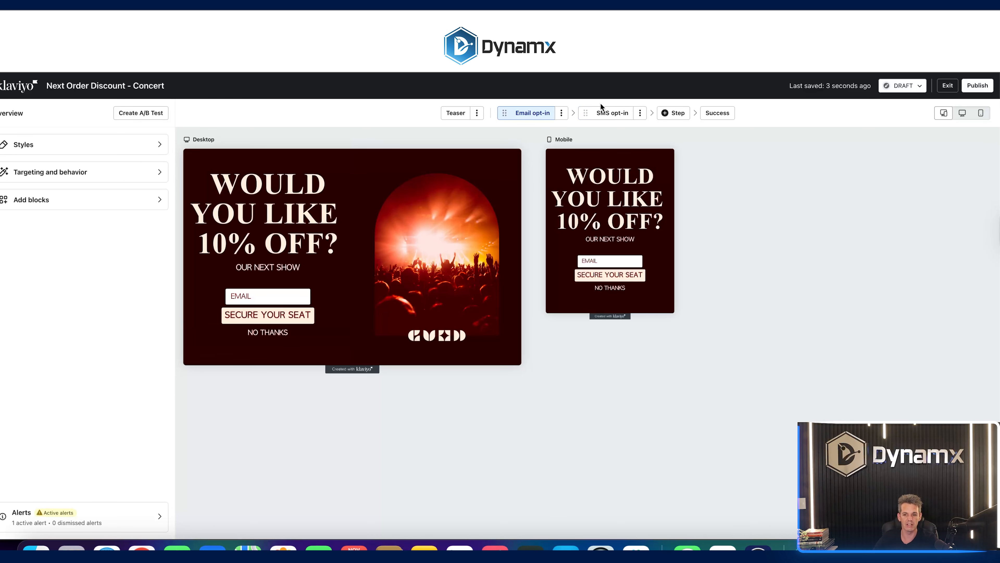
Step: Compare the SMS opt-in and Email opt-in steps, and set the whole Email opt-in heading's font size to 64 px
{"action": "left_click", "coordinate": [606, 113]}
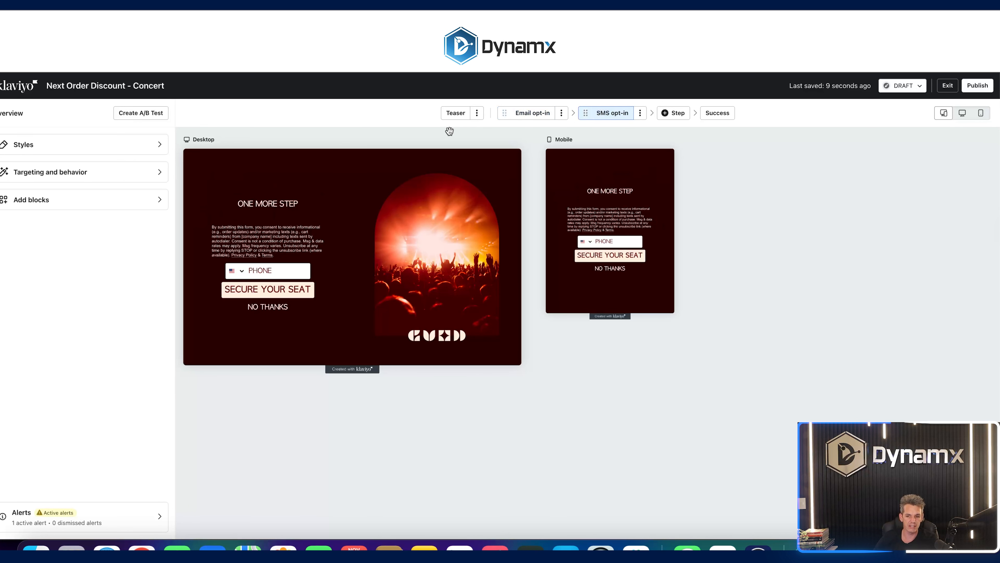
{"action": "left_click", "coordinate": [532, 113]}
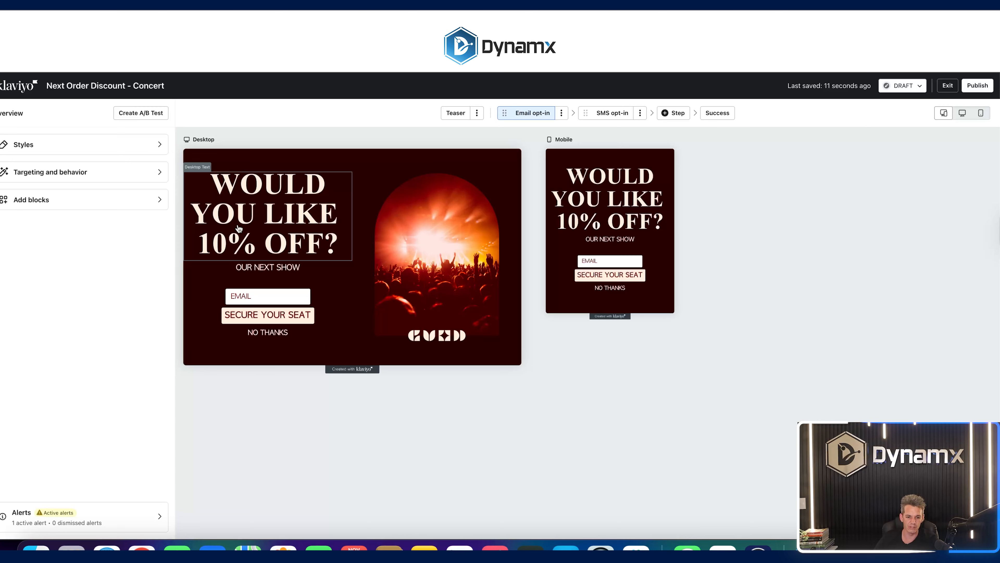
{"action": "left_click", "coordinate": [614, 116]}
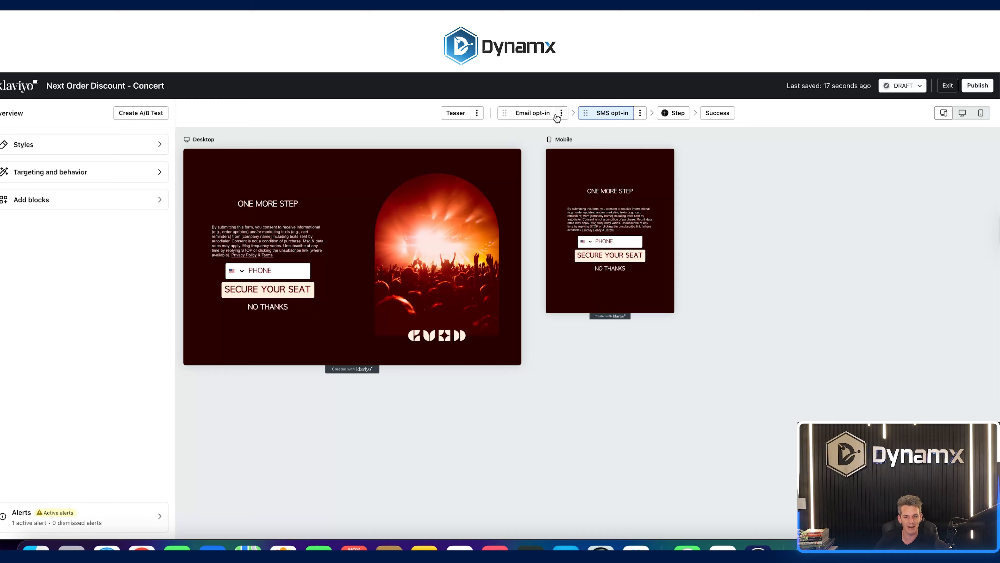
{"action": "left_click", "coordinate": [536, 113]}
{"action": "left_click", "coordinate": [283, 214]}
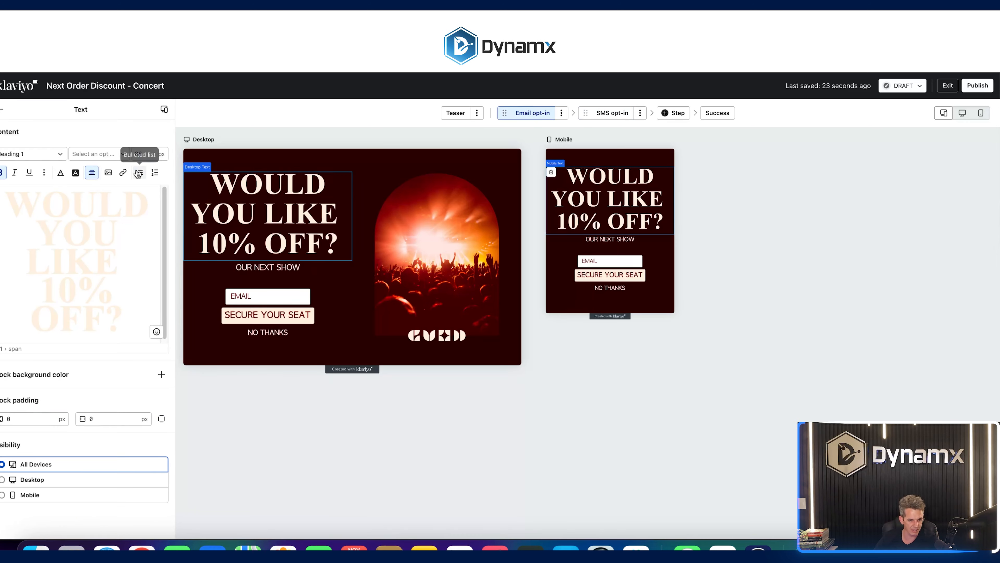
{"action": "double_click", "coordinate": [149, 153]}
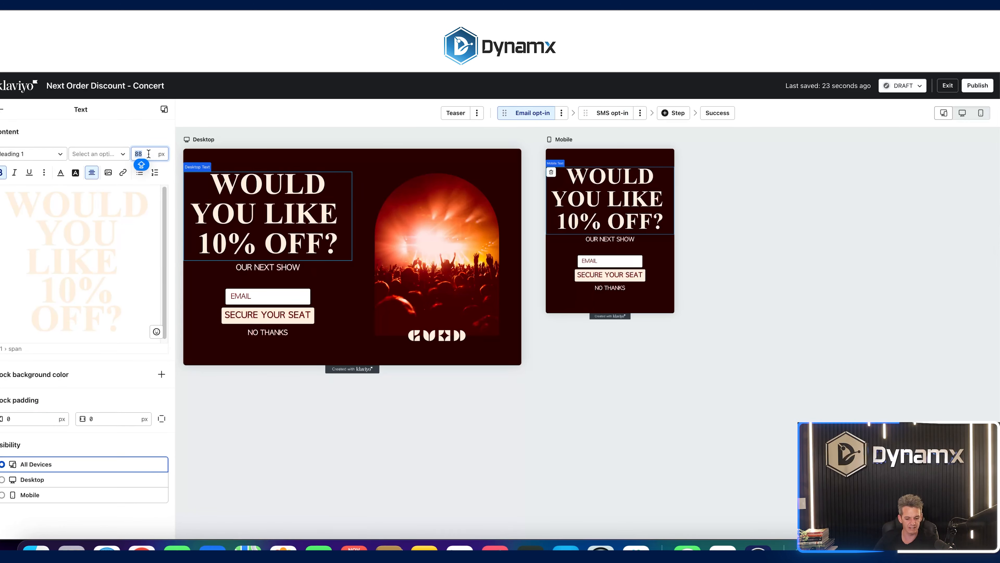
{"action": "type", "text": "64"}
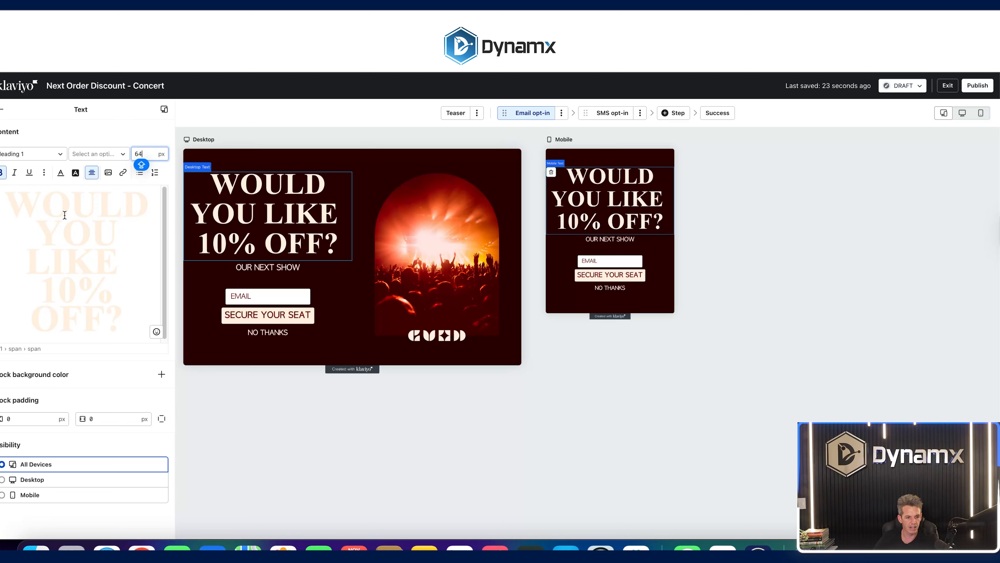
{"action": "left_click_drag", "start_coordinate": [6, 190], "coordinate": [124, 326]}
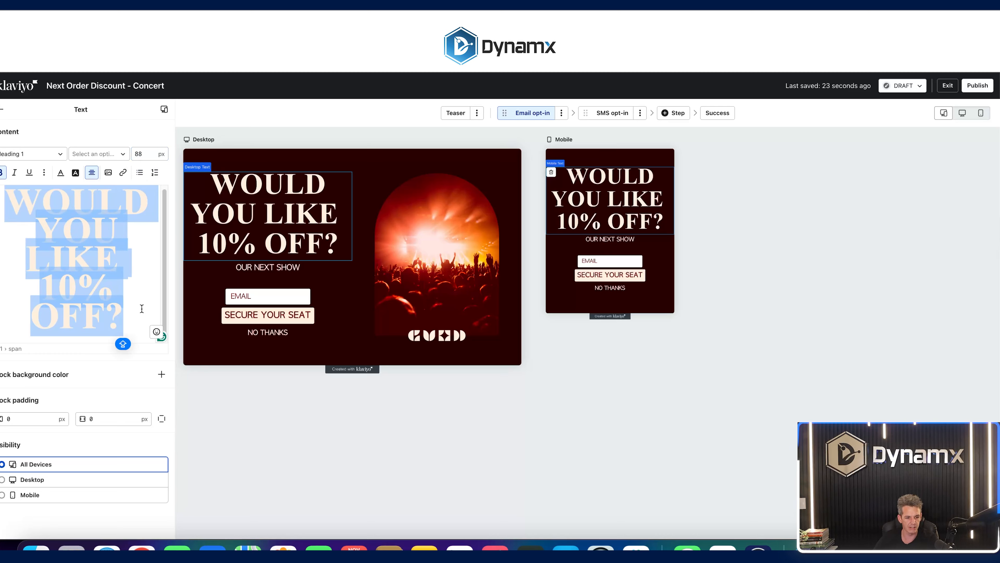
{"action": "double_click", "coordinate": [141, 153]}
{"action": "type", "text": "64"}
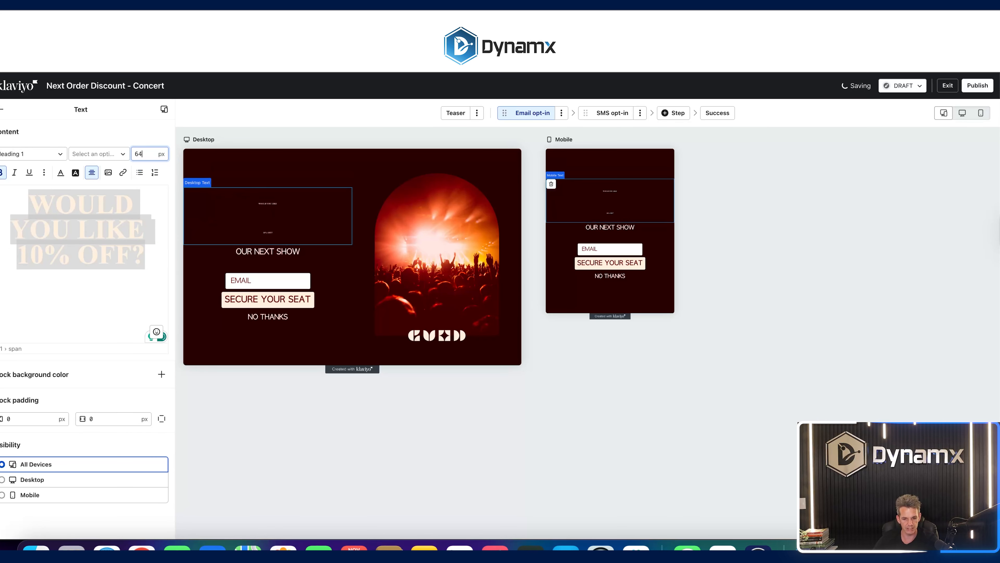
{"action": "left_click", "coordinate": [3, 109]}
Step: Set the "ONE MORE STEP" text on the SMS opt-in step to a font size of 64 px
{"action": "left_click", "coordinate": [609, 113]}
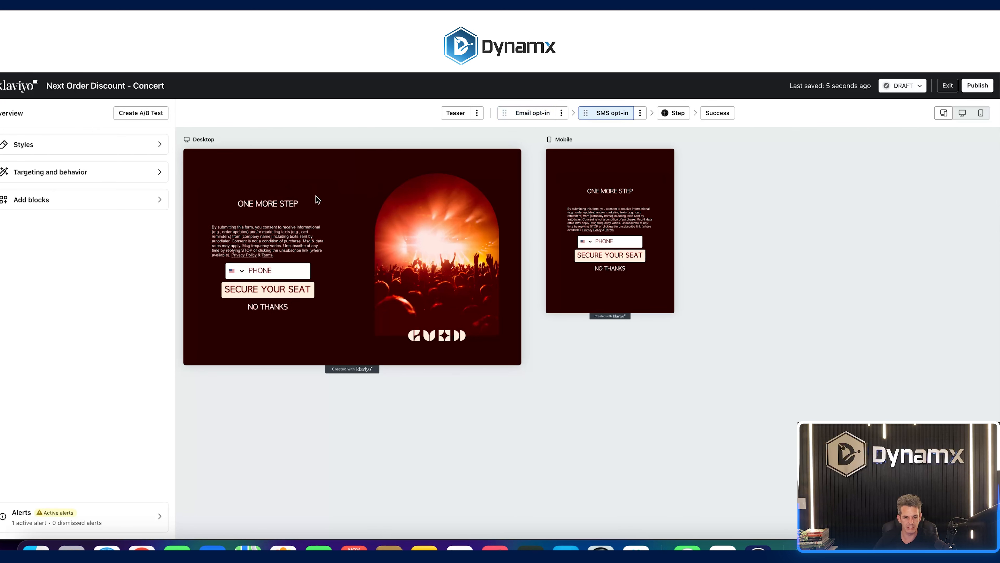
{"action": "left_click", "coordinate": [268, 205]}
{"action": "triple_click", "coordinate": [81, 196]}
{"action": "left_click", "coordinate": [144, 153]}
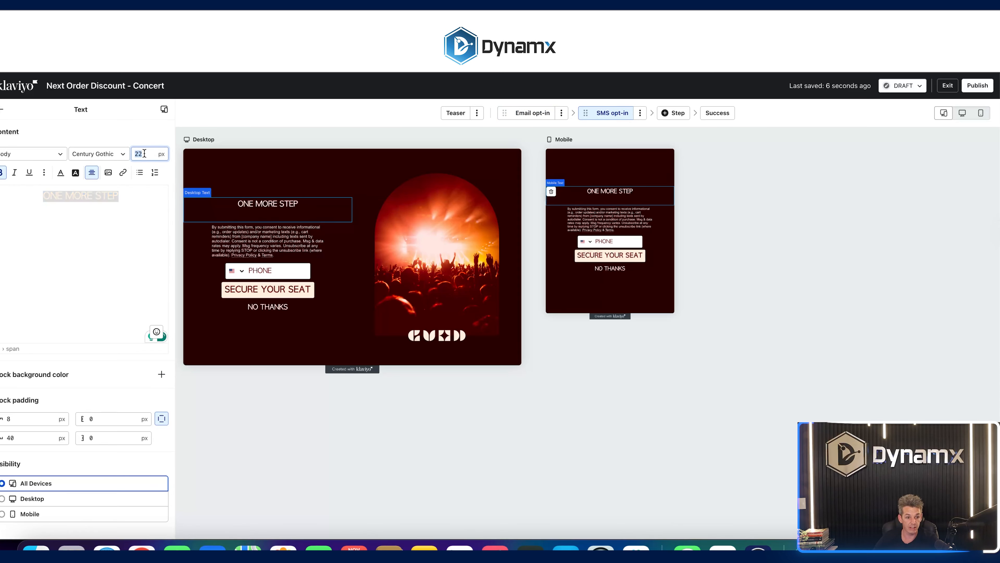
{"action": "type", "text": "64"}
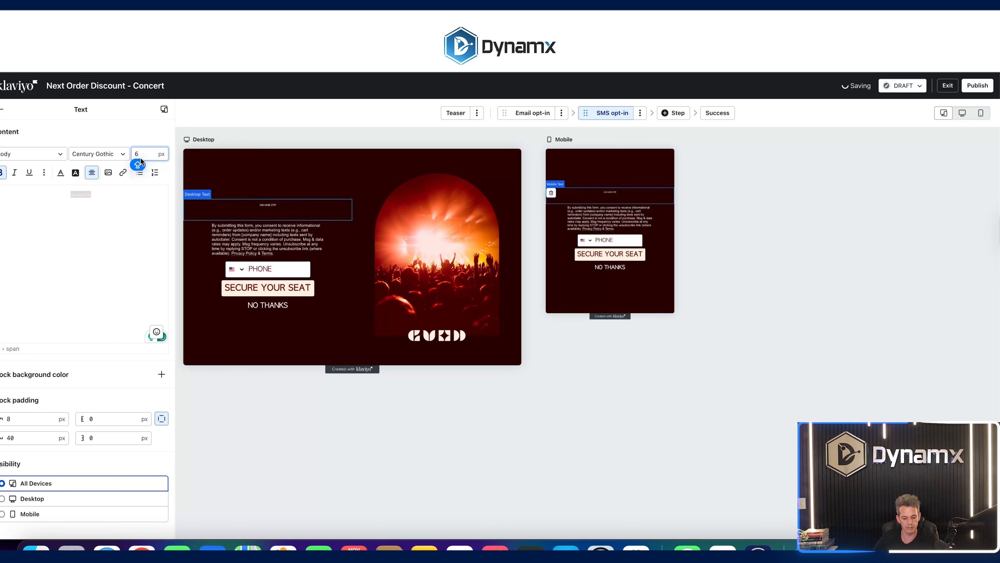
{"action": "left_click", "coordinate": [4, 113]}
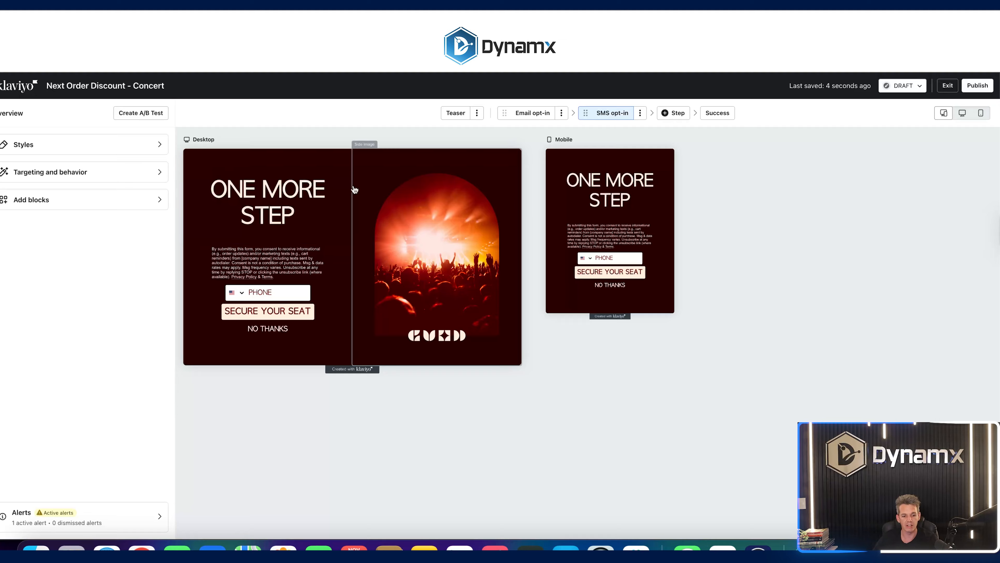
{"action": "left_click", "coordinate": [249, 197]}
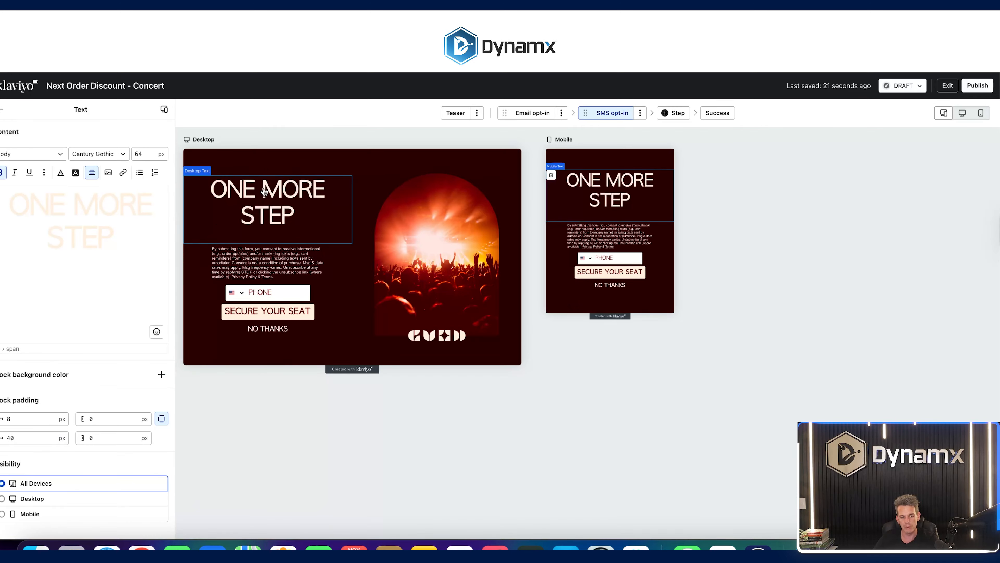
{"action": "left_click_drag", "start_coordinate": [125, 244], "coordinate": [105, 263]}
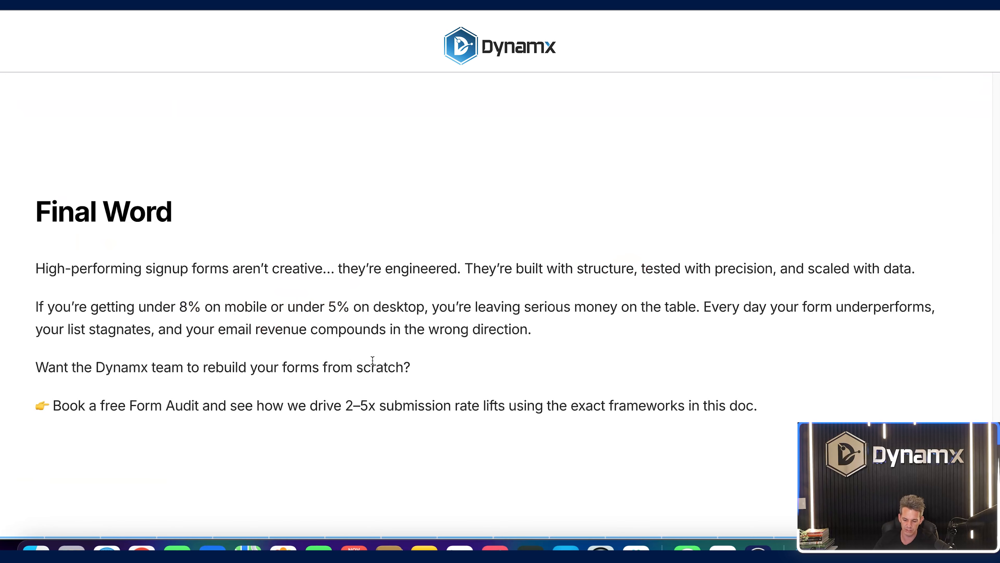
Step: Switch to the Dynamx signup form guide and review its pro tips and performance benchmark sections
{"action": "scroll", "coordinate": [373, 360], "scroll_direction": "up", "scroll_amount": 20}
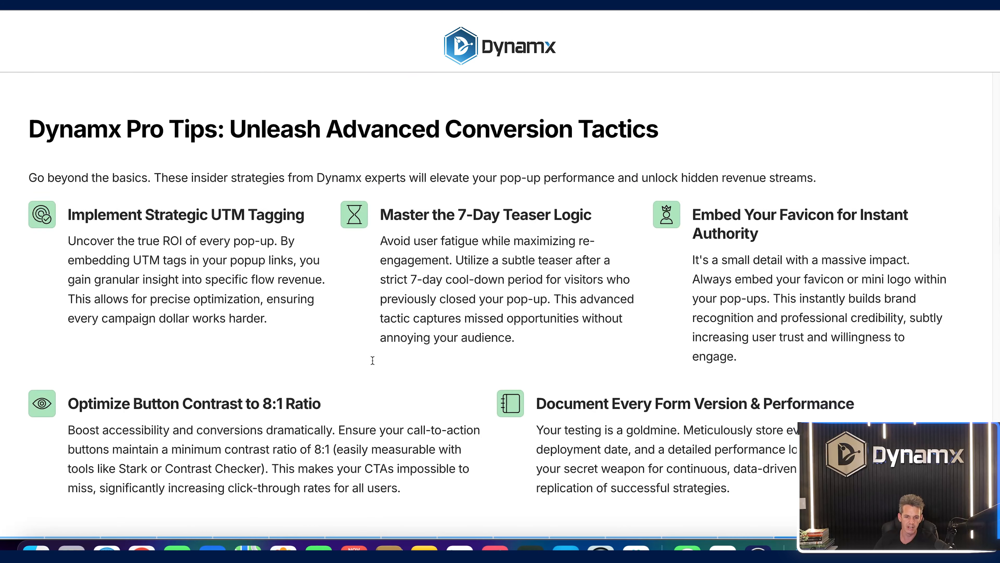
{"action": "scroll", "coordinate": [373, 360], "scroll_direction": "up", "scroll_amount": 20}
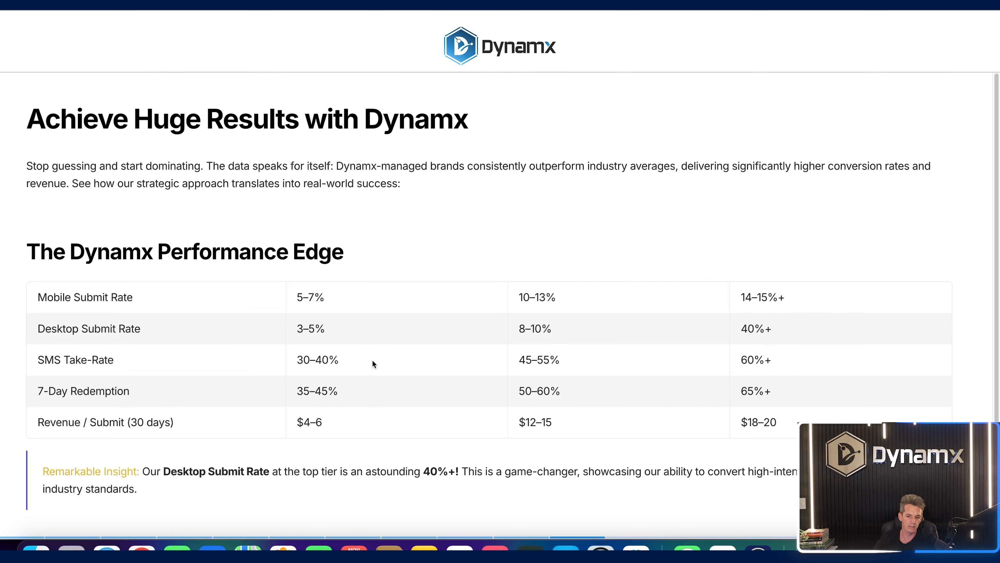
{"action": "scroll", "coordinate": [372, 360], "scroll_direction": "up", "scroll_amount": 20}
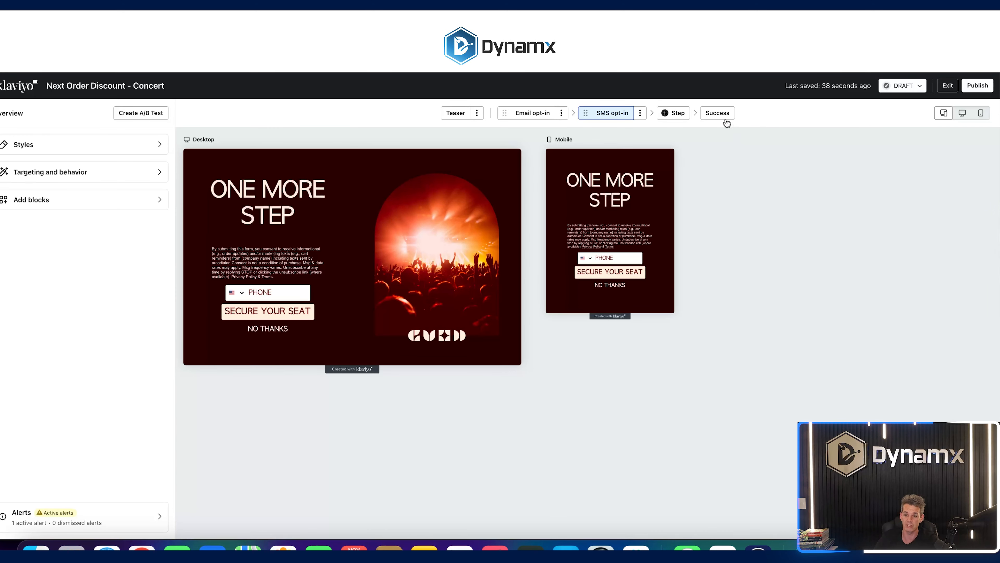
Step: Add a coupon block to the form's Success step, between the discount text and the "GO TO INBOX" button
{"action": "left_click", "coordinate": [717, 114]}
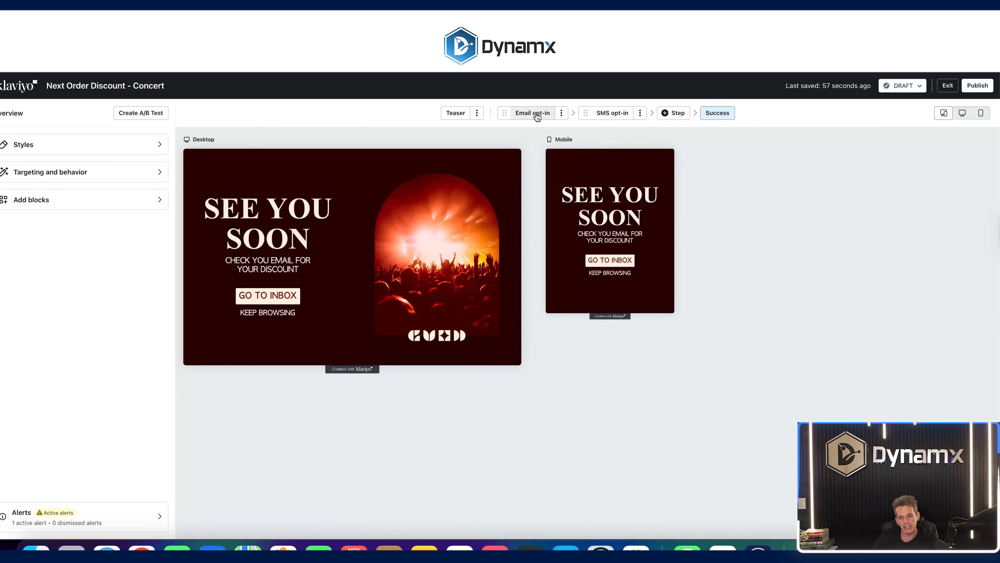
{"action": "left_click", "coordinate": [528, 114]}
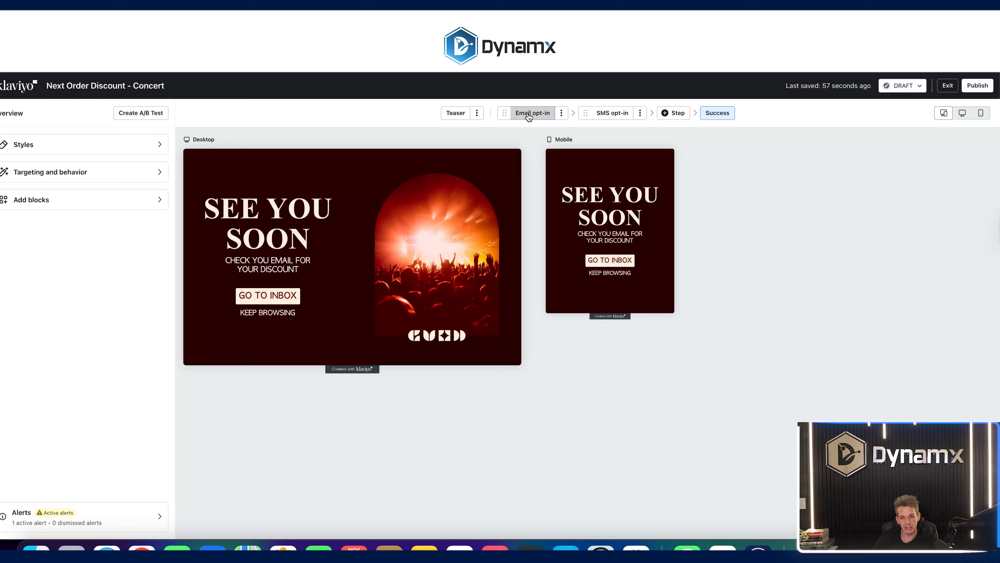
{"action": "left_click", "coordinate": [612, 115]}
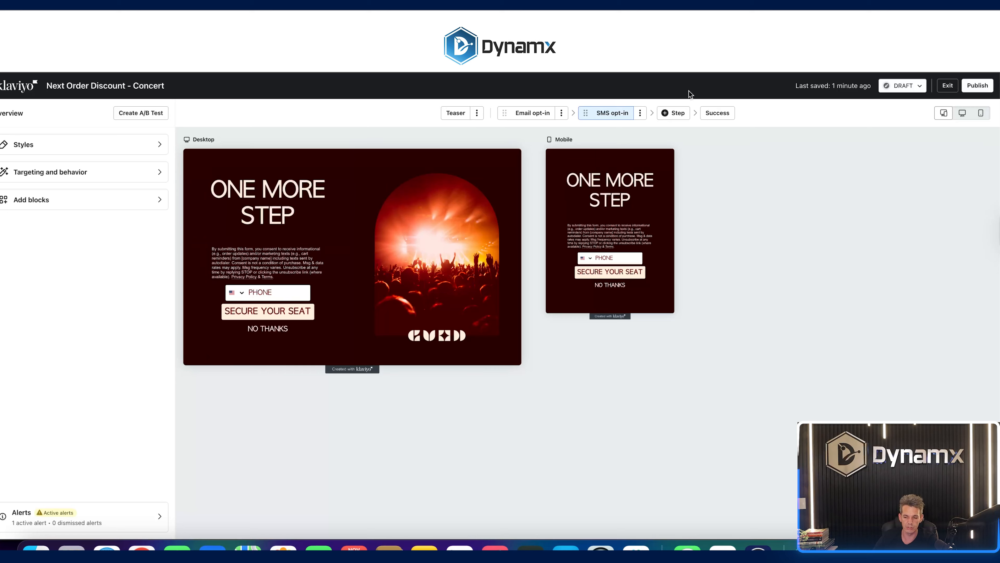
{"action": "left_click", "coordinate": [716, 114]}
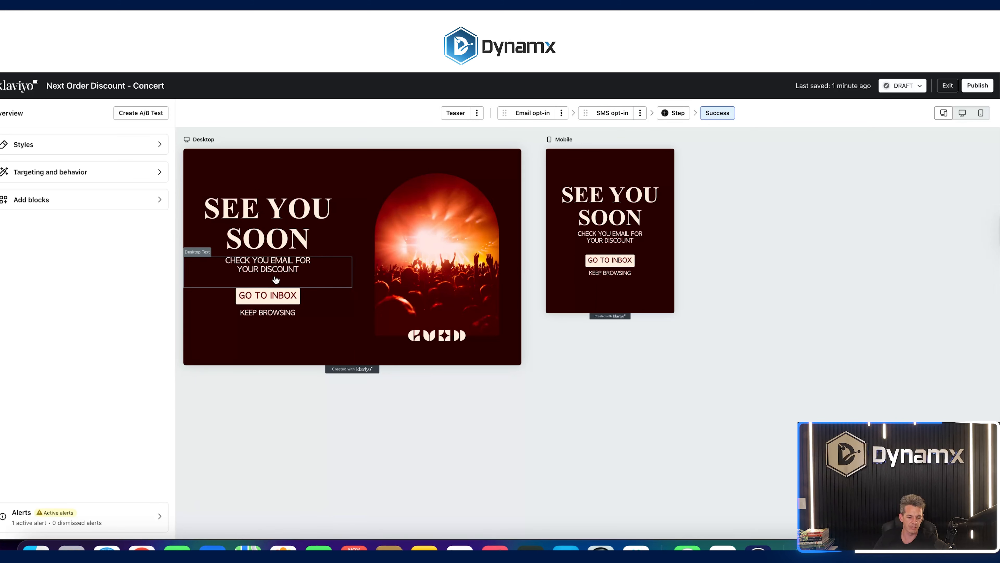
{"action": "left_click", "coordinate": [58, 200]}
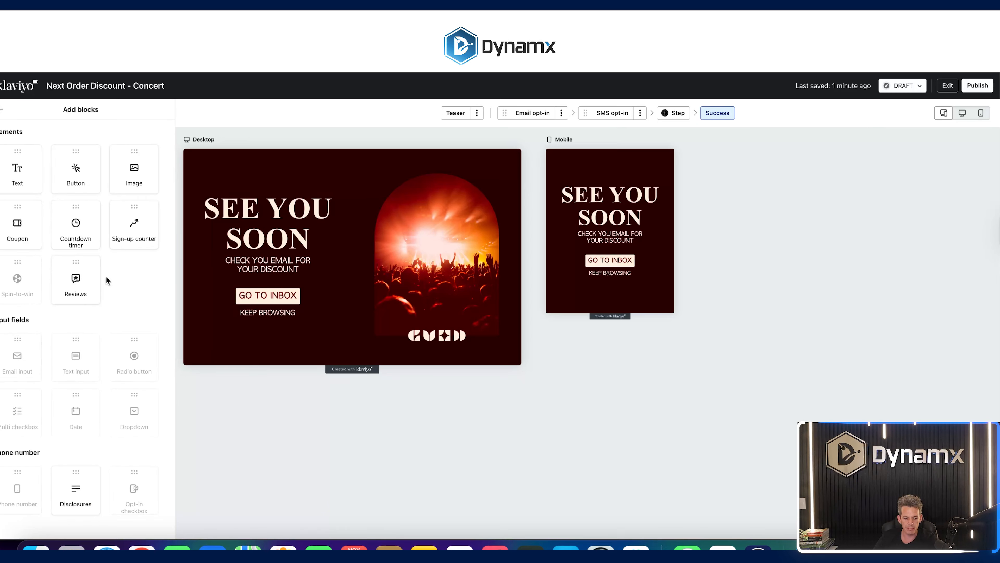
{"action": "left_click_drag", "start_coordinate": [24, 228], "coordinate": [278, 287]}
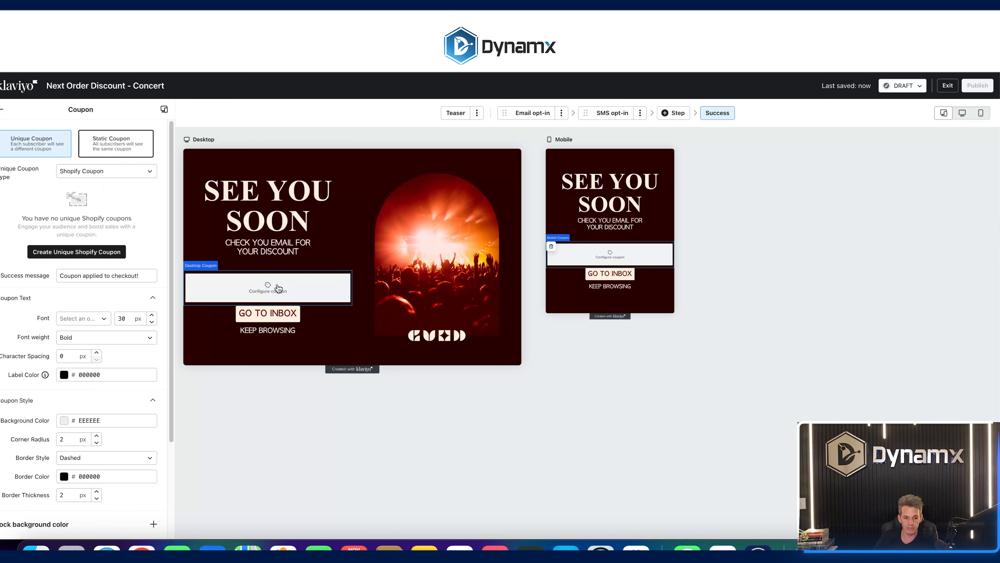
Step: Replace the text above the coupon block on the Success step with "USE YOUR DISCOUNT"
{"action": "left_click", "coordinate": [276, 252]}
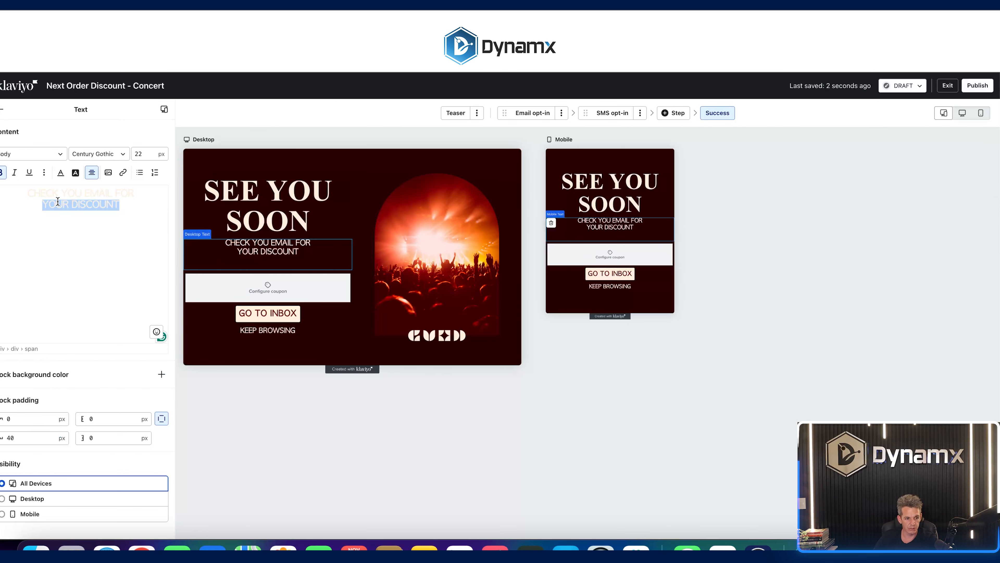
{"action": "left_click_drag", "start_coordinate": [27, 192], "coordinate": [122, 205]}
{"action": "type", "text": "USE YOUR DISCOUNT"}
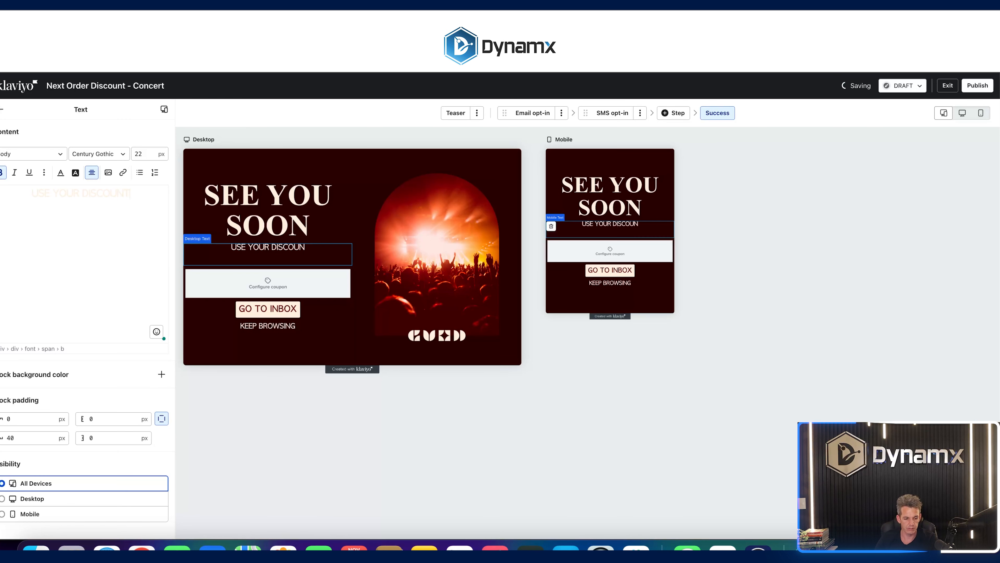
Step: Extend the Success step's text to "USE YOUR DISCOUNT AT CHECKOUT" and make the coupon block a static coupon with code BFCM2025
{"action": "type", "text": "AT CHECKOUT"}
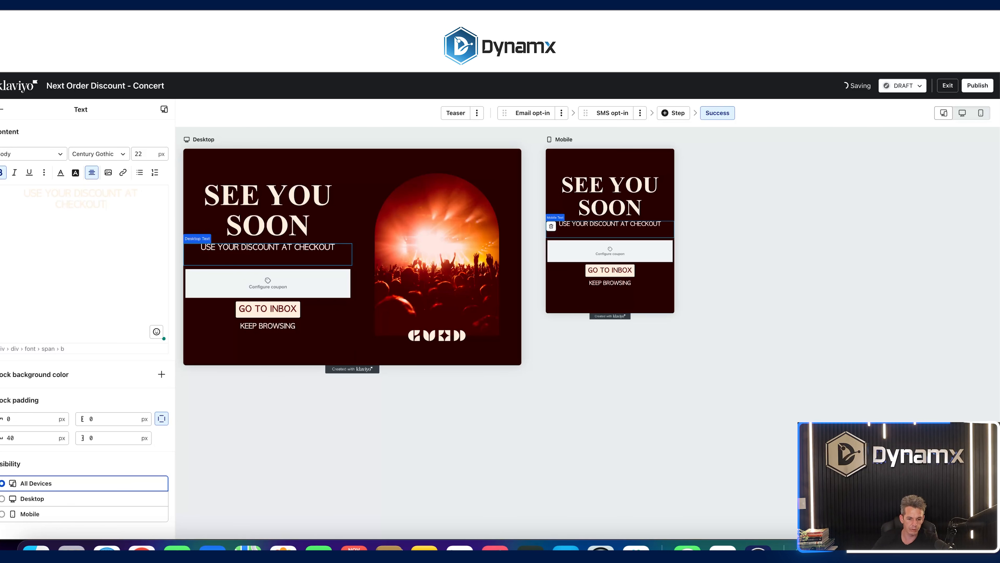
{"action": "left_click", "coordinate": [281, 278]}
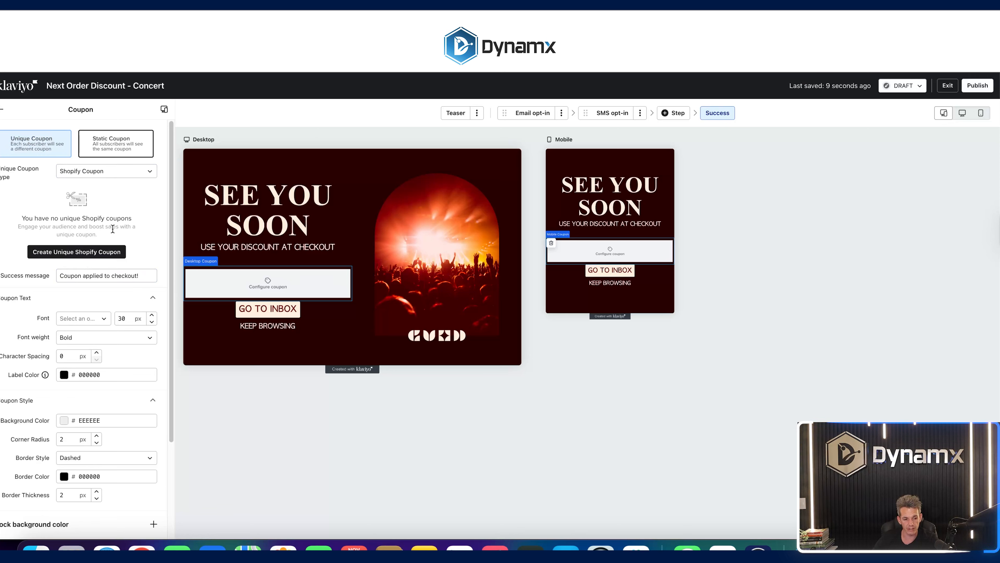
{"action": "left_click", "coordinate": [123, 153]}
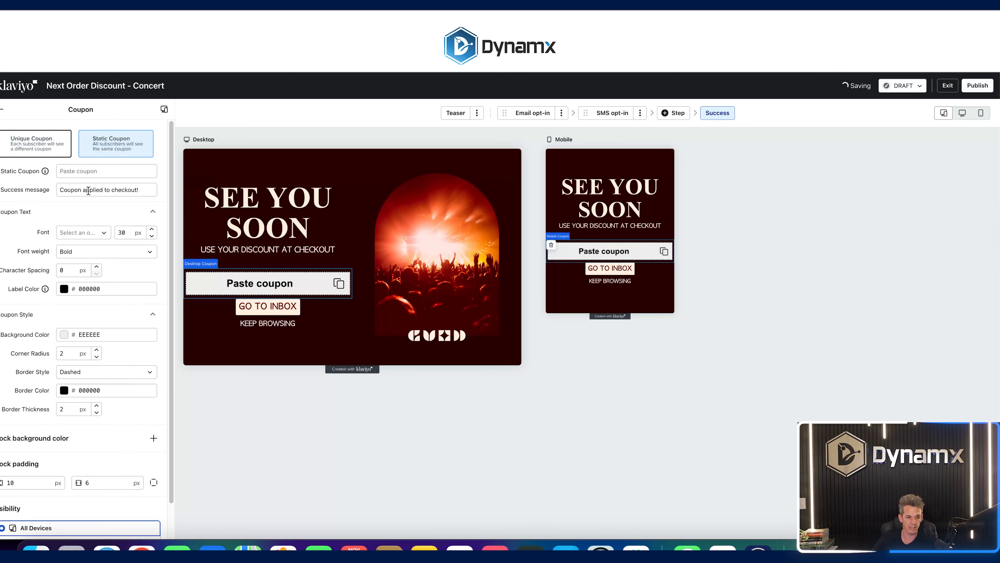
{"action": "left_click", "coordinate": [87, 171]}
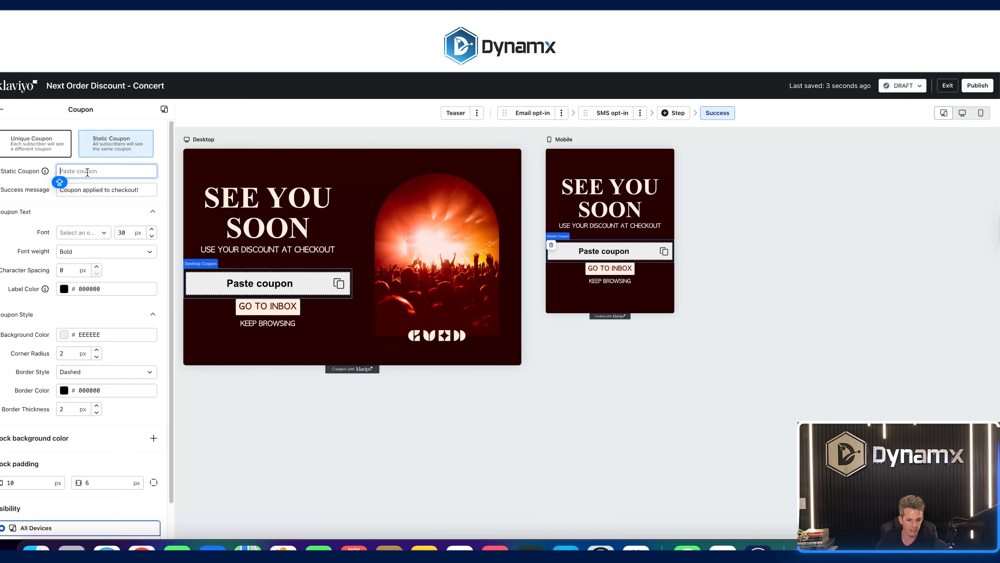
{"action": "type", "text": "BFCM"}
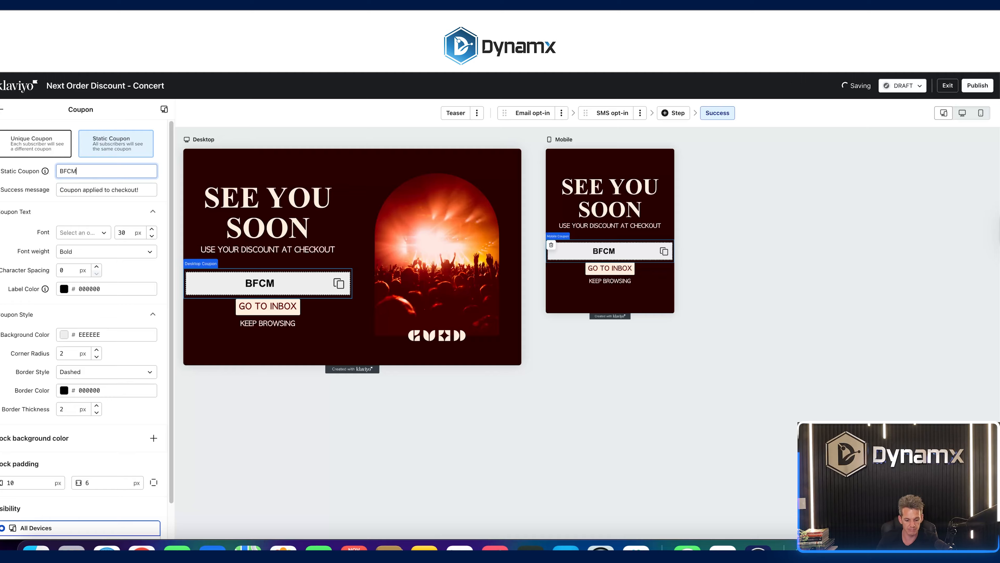
{"action": "type", "text": "2025"}
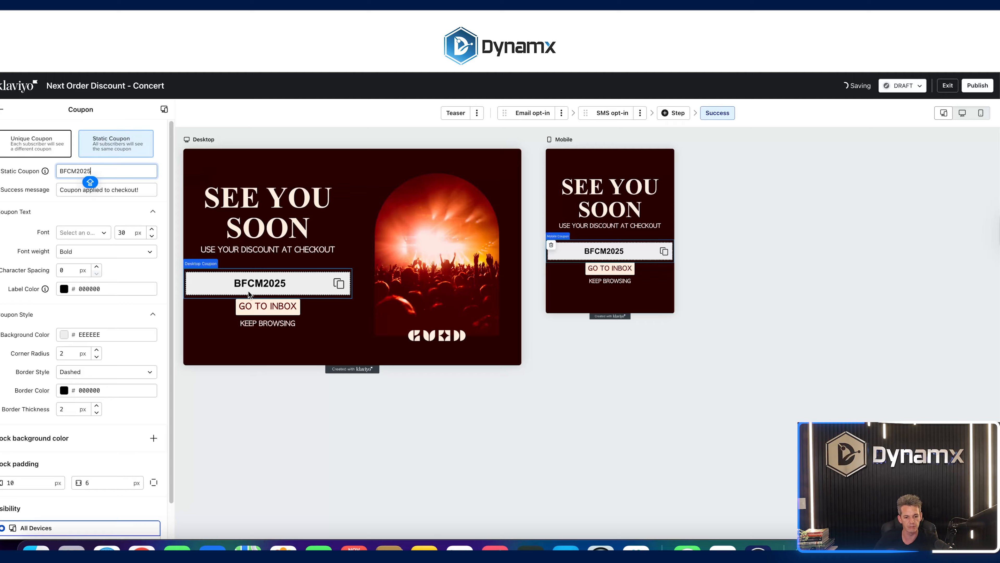
{"action": "left_click", "coordinate": [409, 114]}
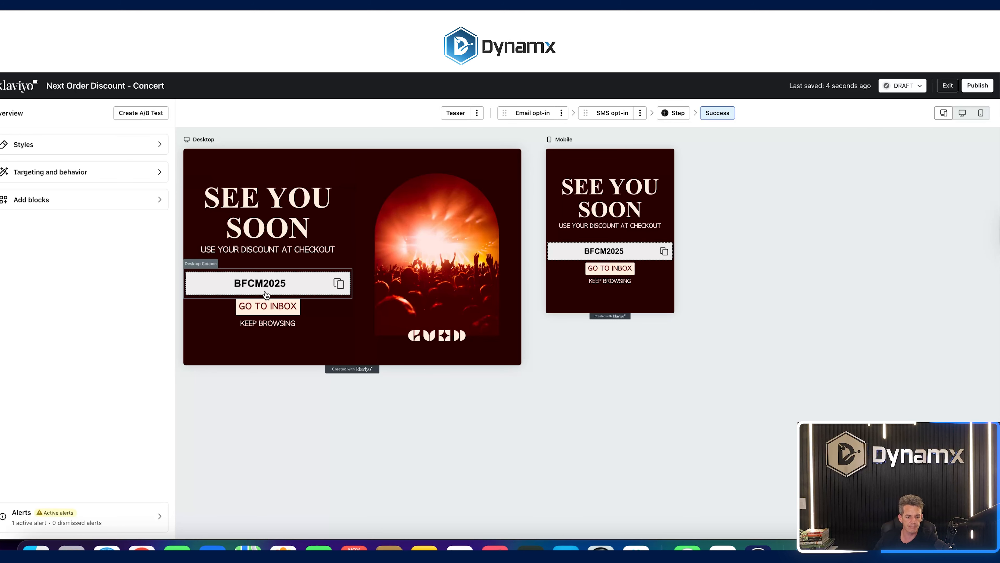
Step: Delete the "GO TO INBOX" button block from the Success step
{"action": "left_click", "coordinate": [268, 306]}
{"action": "left_click", "coordinate": [228, 305]}
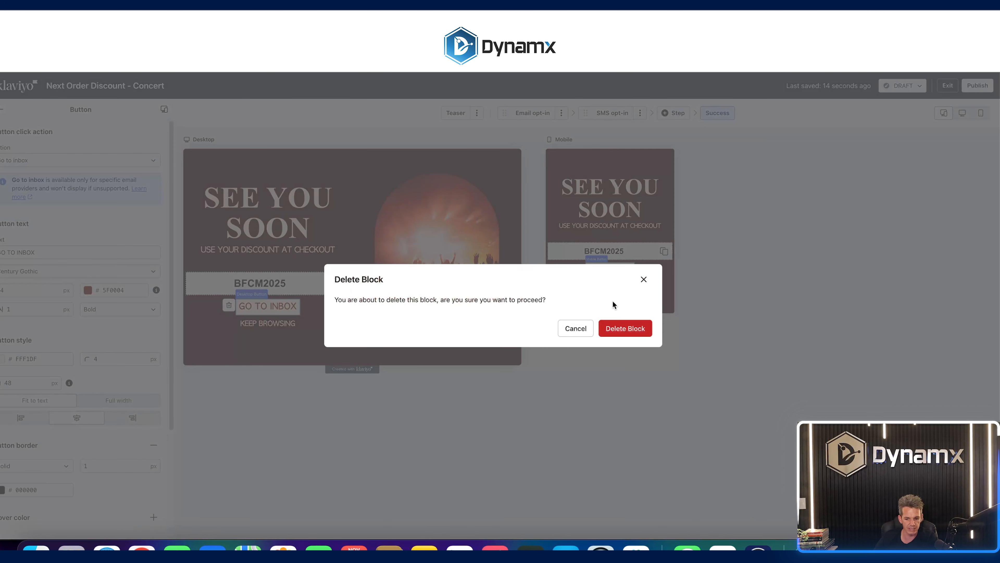
{"action": "left_click", "coordinate": [623, 328]}
Step: Change the "KEEP BROWSING" button's text on the Success step to "CONTINUE SHOPPING"
{"action": "left_click", "coordinate": [262, 314]}
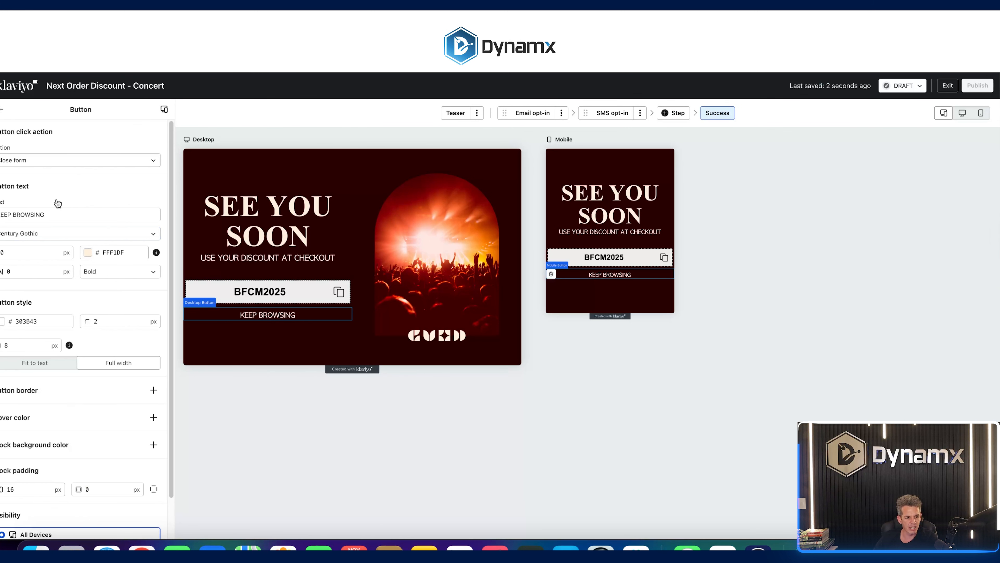
{"action": "triple_click", "coordinate": [57, 213]}
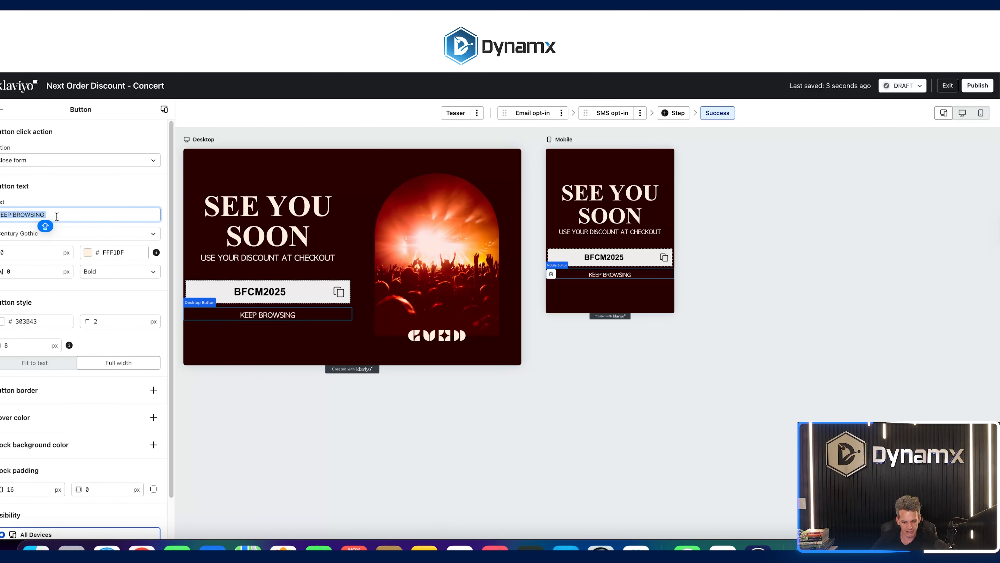
{"action": "type", "text": "CONTIMNUE SHO"}
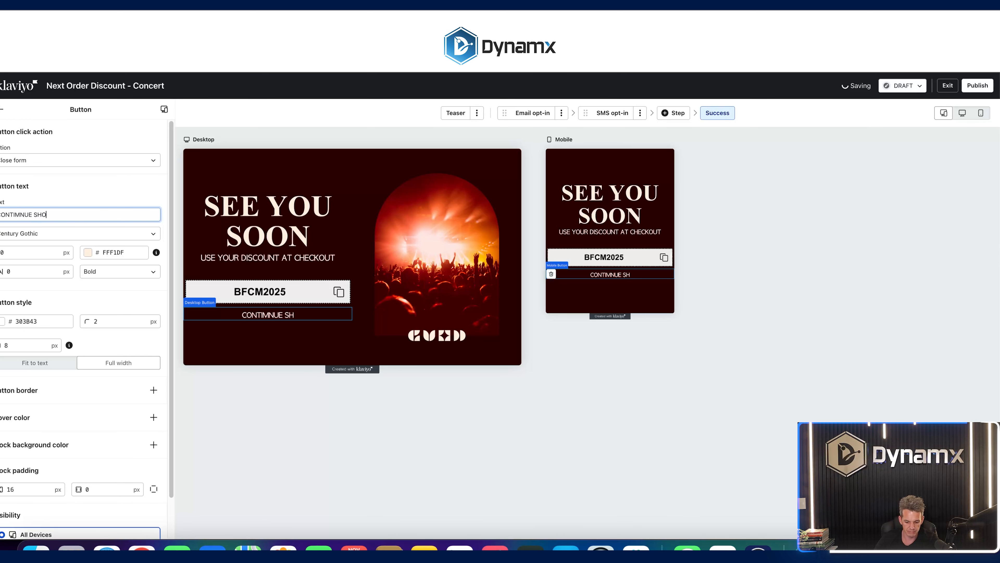
{"action": "type", "text": "PPING"}
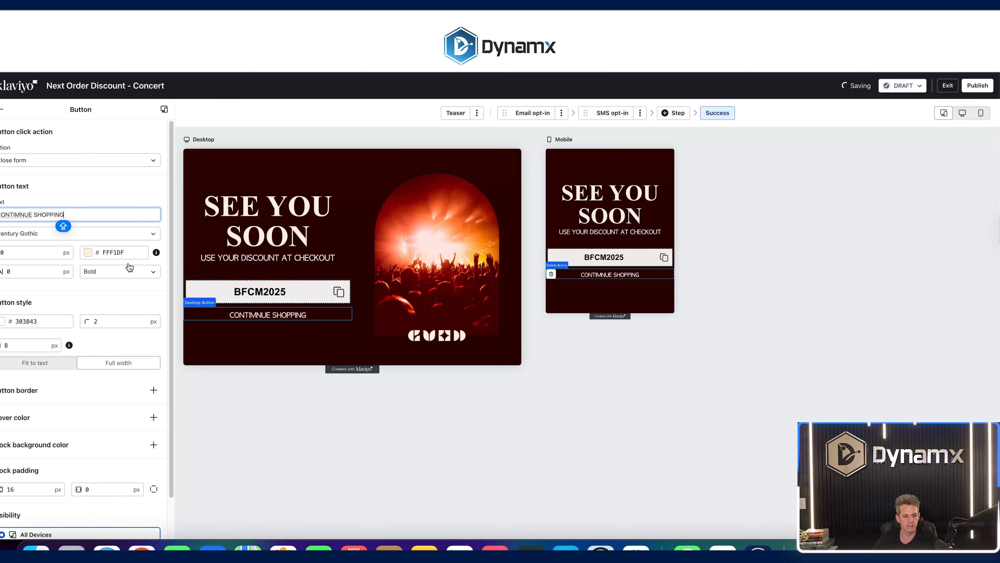
{"action": "right_click", "coordinate": [14, 216]}
{"action": "key", "text": "Escape"}
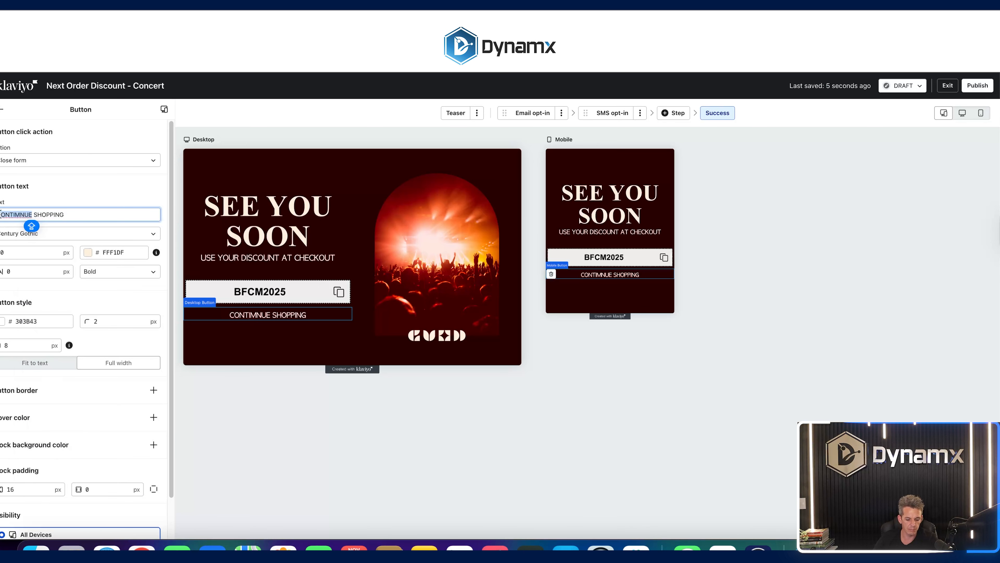
{"action": "type", "text": "CONTINUE"}
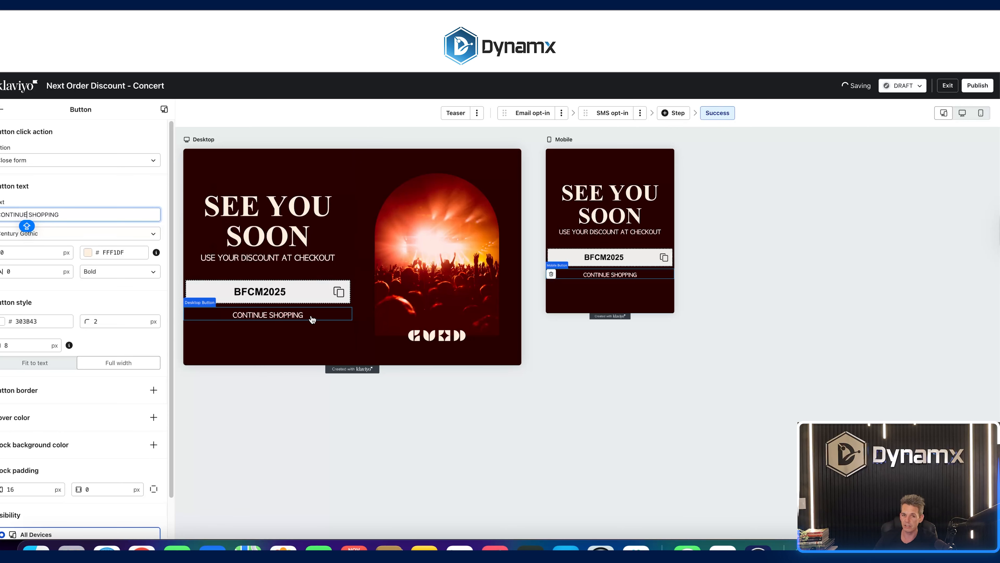
Step: Replace the text of the button below the coupon with "SHOP NOW" and leave the button's settings
{"action": "triple_click", "coordinate": [25, 213]}
{"action": "type", "text": "SH"}
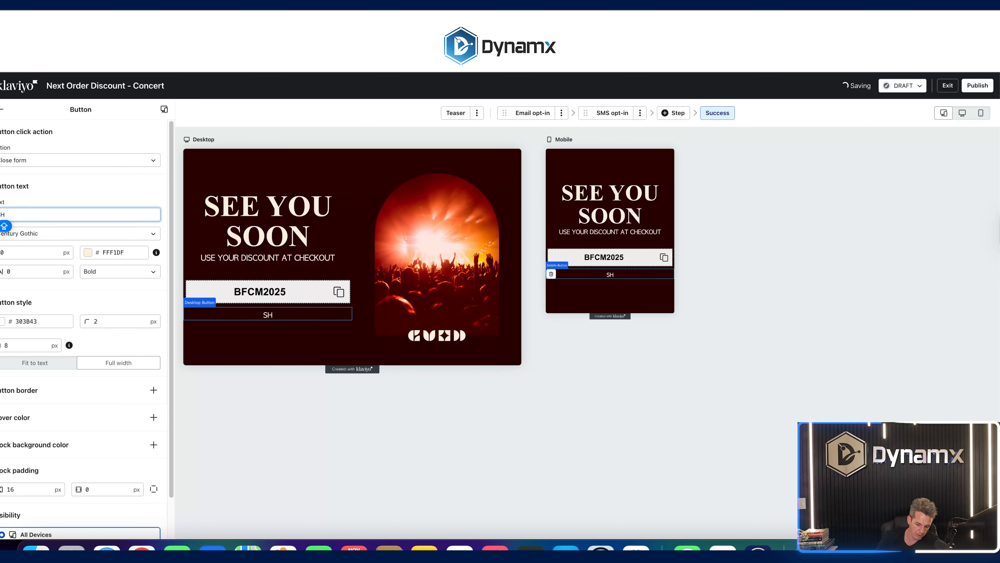
{"action": "type", "text": "OP N"}
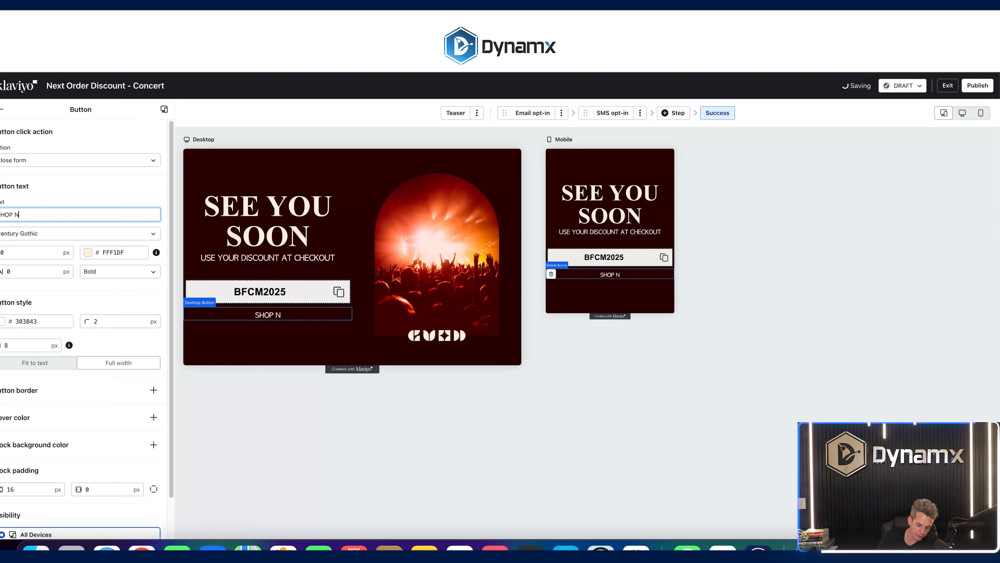
{"action": "type", "text": "OW"}
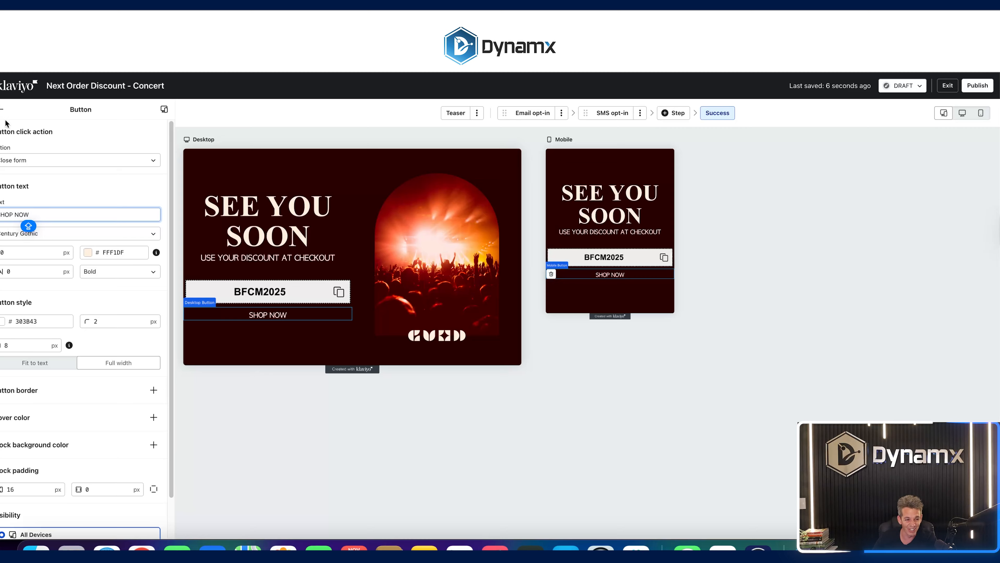
{"action": "left_click", "coordinate": [2, 110]}
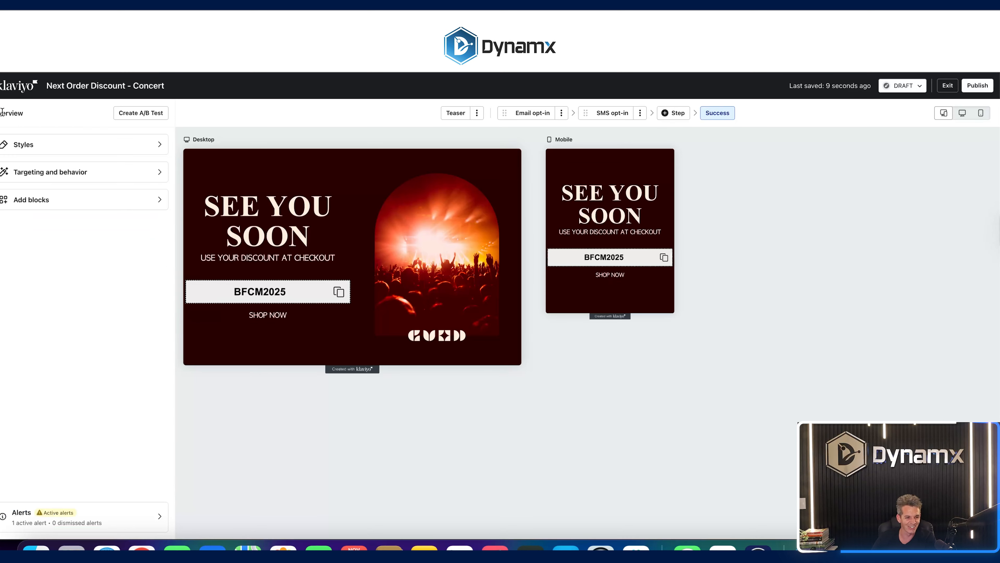
Step: Delete the SMS opt-in step from the form
{"action": "left_click", "coordinate": [528, 115]}
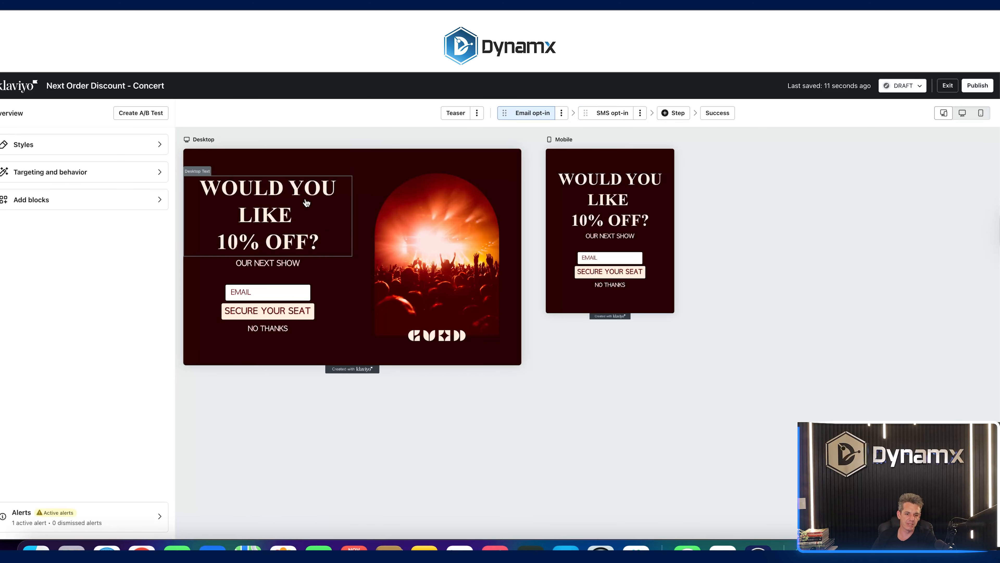
{"action": "left_click", "coordinate": [602, 116]}
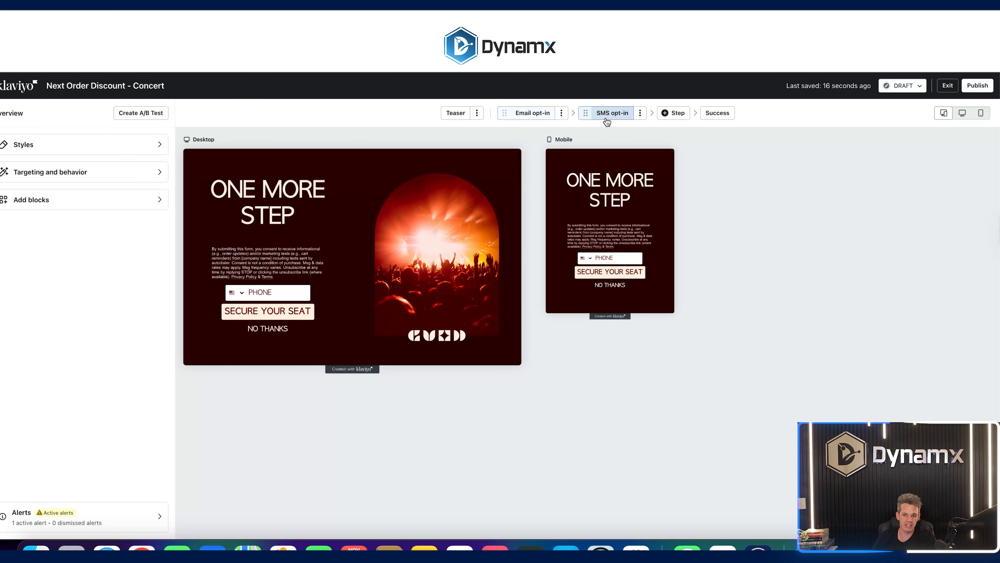
{"action": "left_click", "coordinate": [640, 113]}
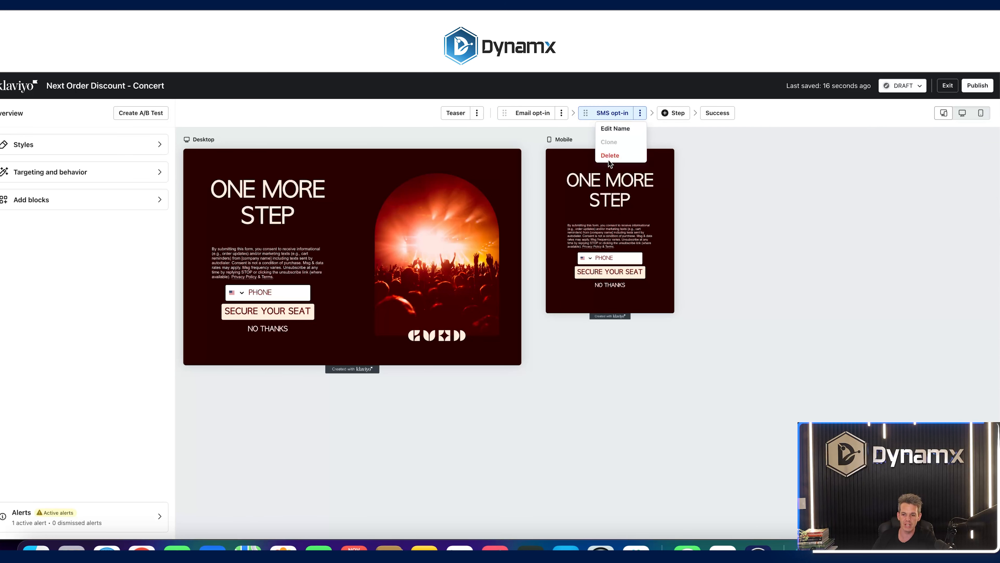
{"action": "left_click", "coordinate": [612, 154]}
{"action": "left_click", "coordinate": [627, 330]}
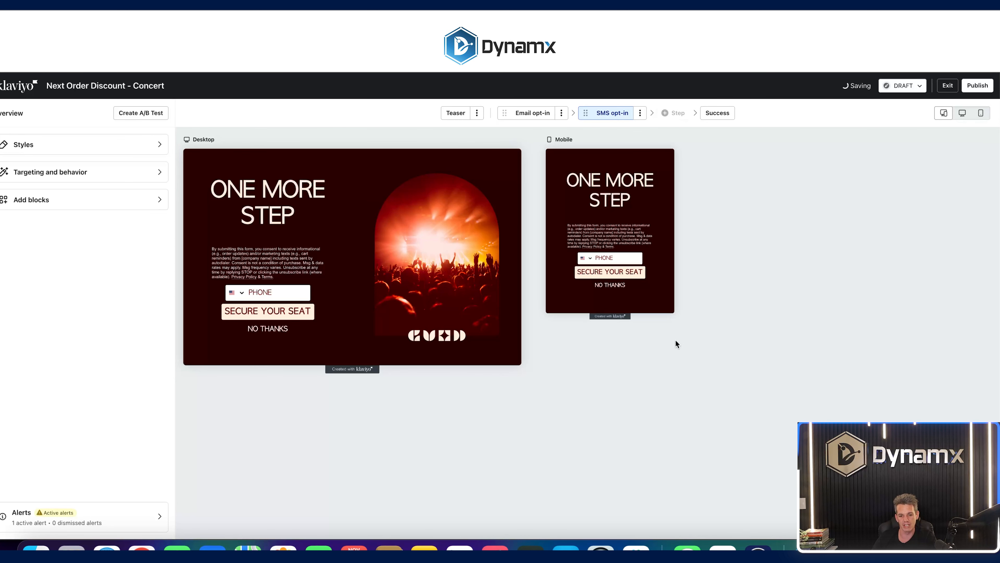
Step: Review the Teaser, Email opt-in and Success steps, and examine the settings of the email input block on the Email opt-in step
{"action": "left_click", "coordinate": [493, 115]}
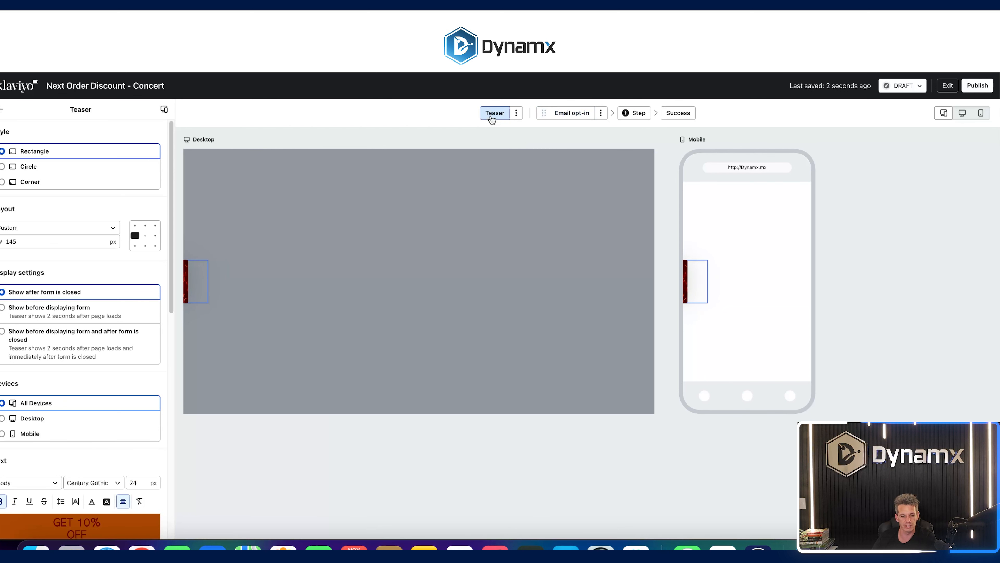
{"action": "left_click", "coordinate": [579, 118]}
{"action": "left_click", "coordinate": [672, 118]}
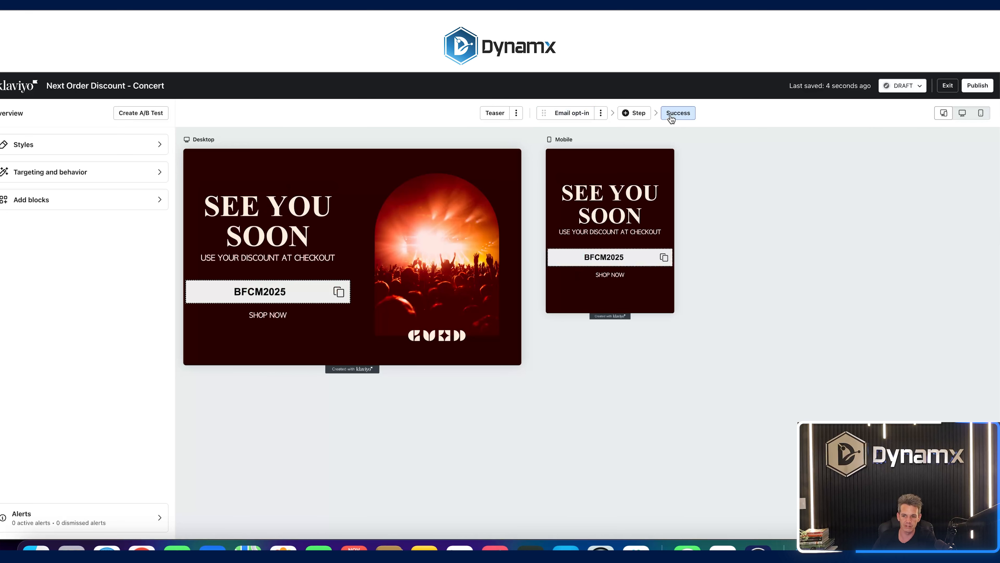
{"action": "left_click", "coordinate": [585, 114]}
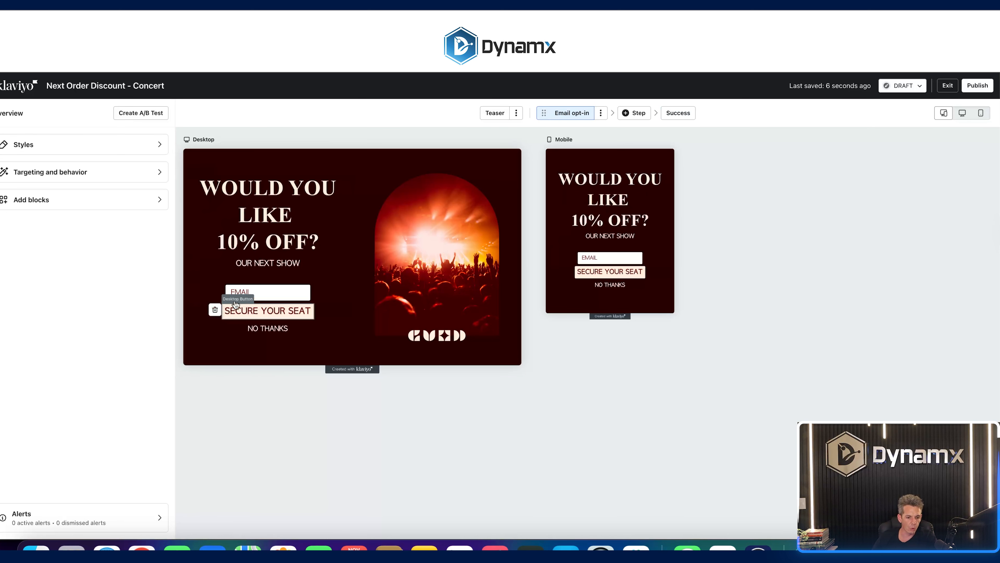
{"action": "left_click", "coordinate": [260, 291]}
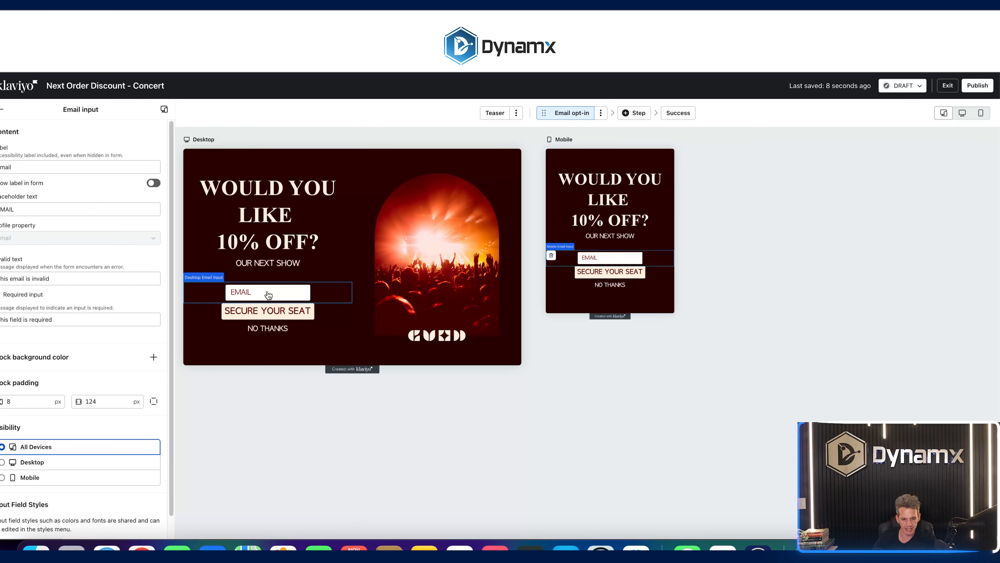
{"action": "scroll", "coordinate": [91, 298], "scroll_direction": "down", "scroll_amount": 1}
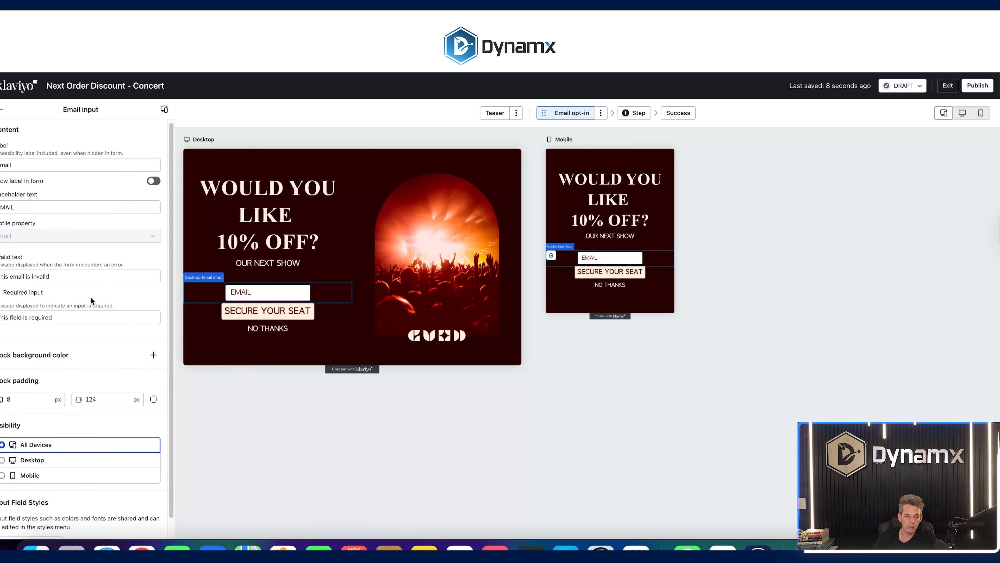
{"action": "scroll", "coordinate": [93, 286], "scroll_direction": "down", "scroll_amount": 3}
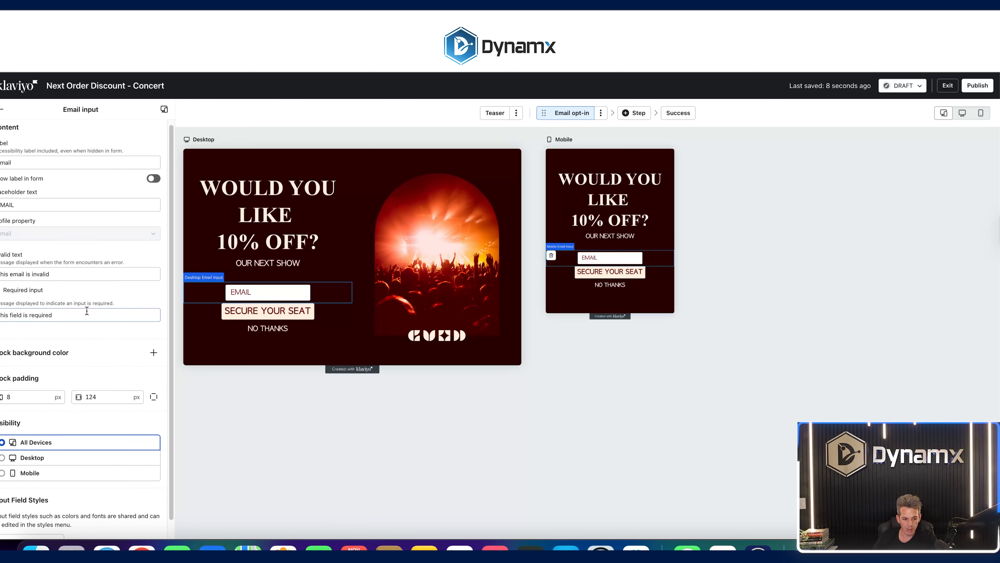
{"action": "left_click", "coordinate": [96, 293]}
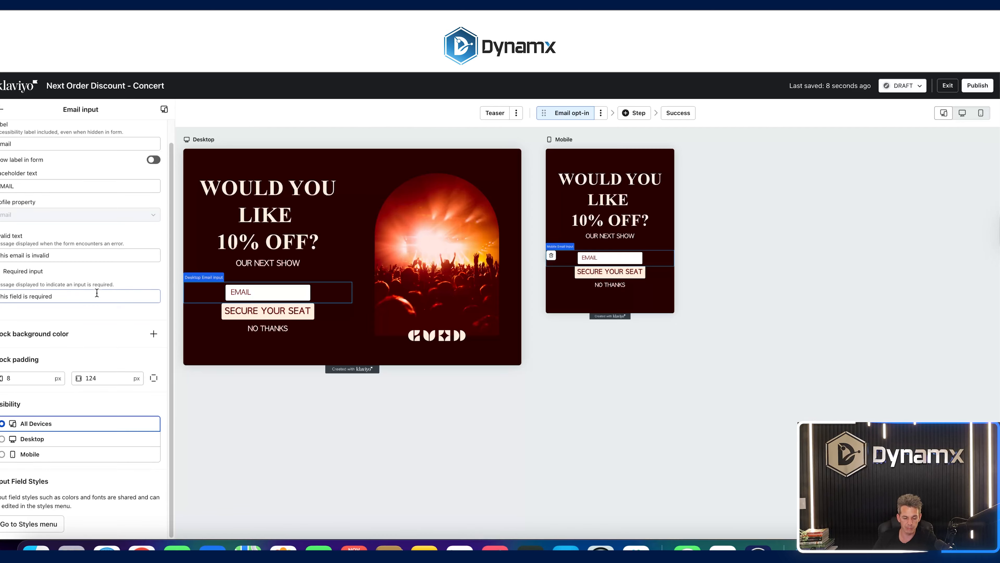
{"action": "scroll", "coordinate": [97, 293], "scroll_direction": "up", "scroll_amount": 3}
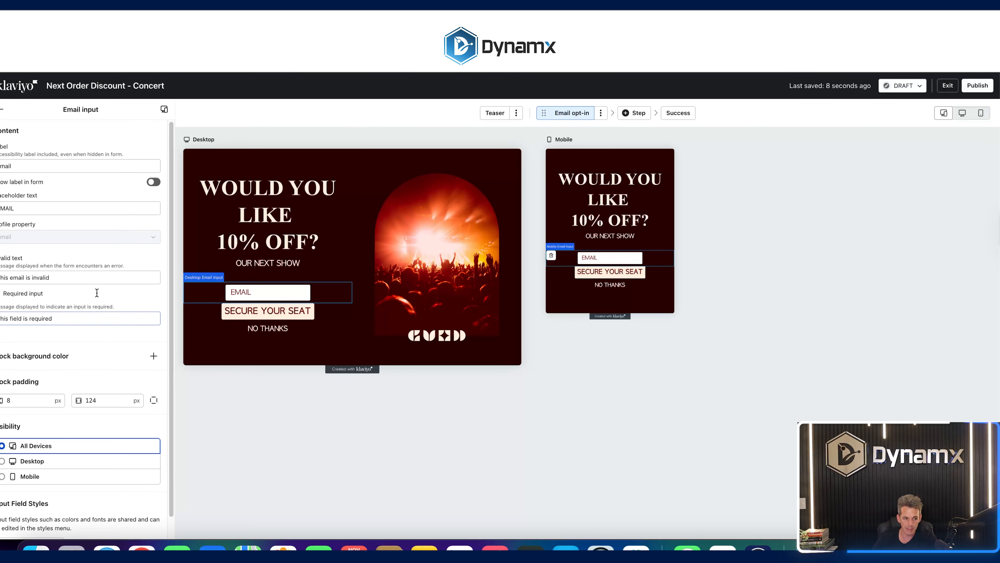
Step: Choose Master List as the list that the "SECURE YOUR SEAT" button on the Email opt-in step submits to
{"action": "left_click", "coordinate": [293, 315]}
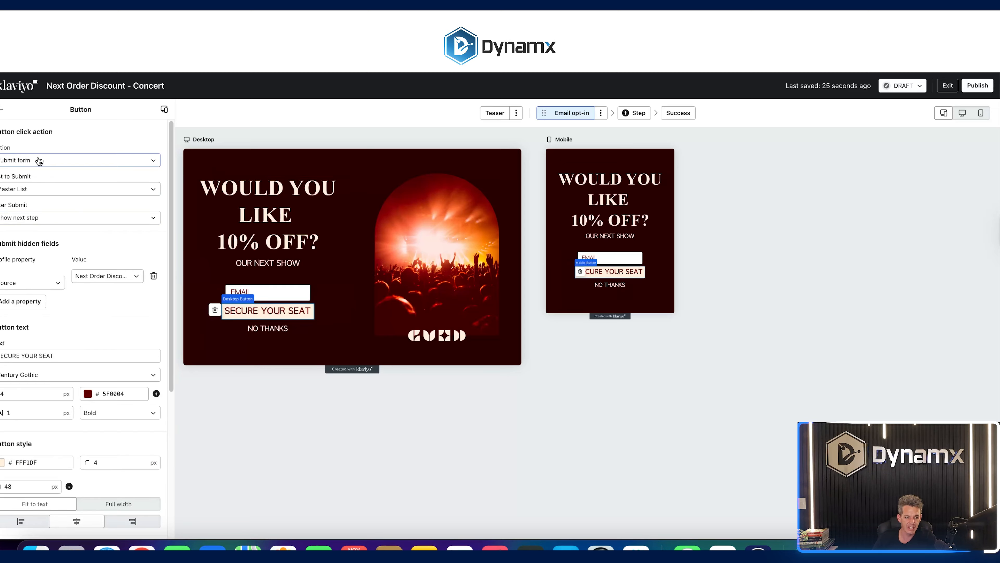
{"action": "left_click", "coordinate": [20, 189]}
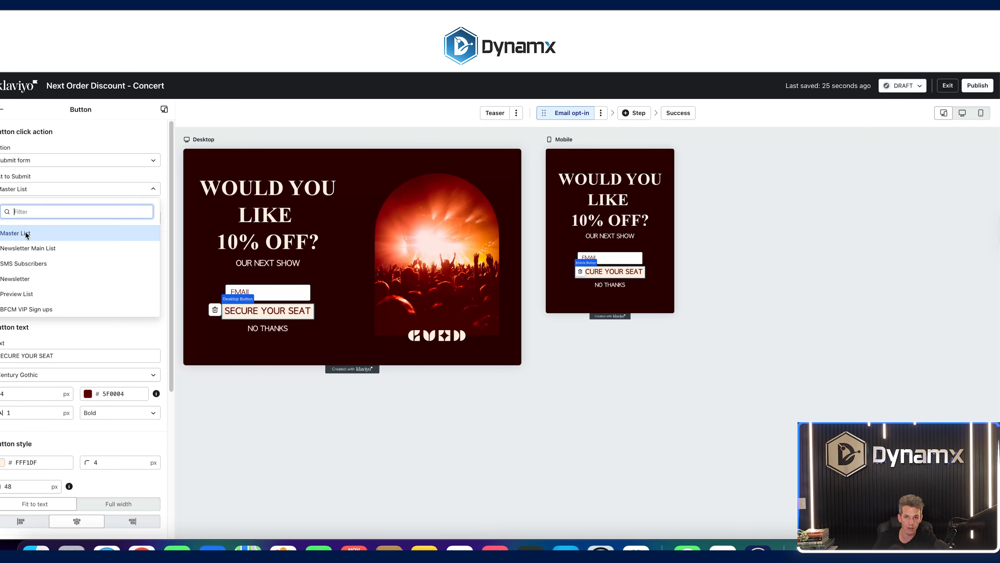
{"action": "left_click", "coordinate": [24, 234]}
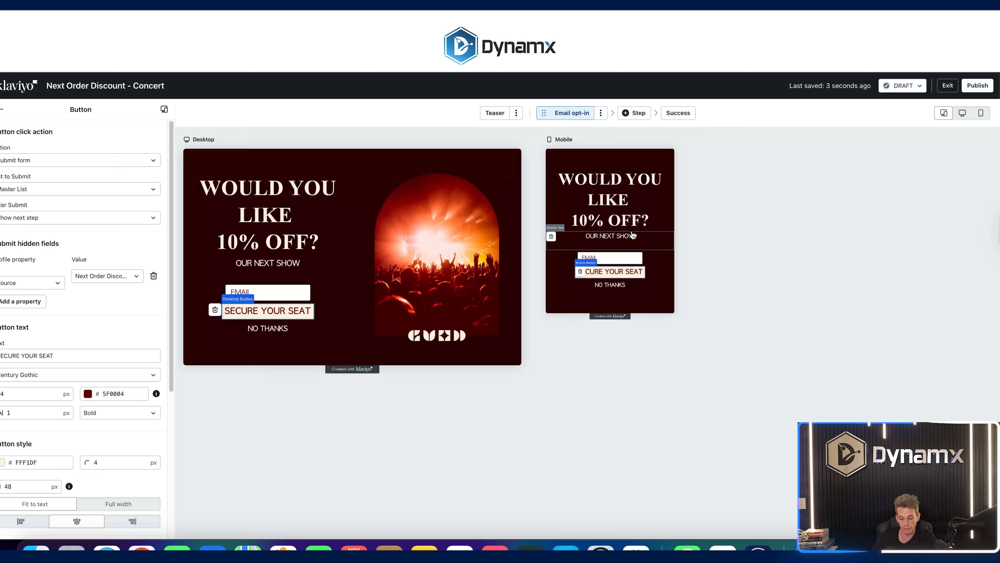
Step: Add a second hidden field to the "SECURE YOUR SEAT" button that submits the Accepts Marketing property with the new value TRUE
{"action": "left_click", "coordinate": [33, 305]}
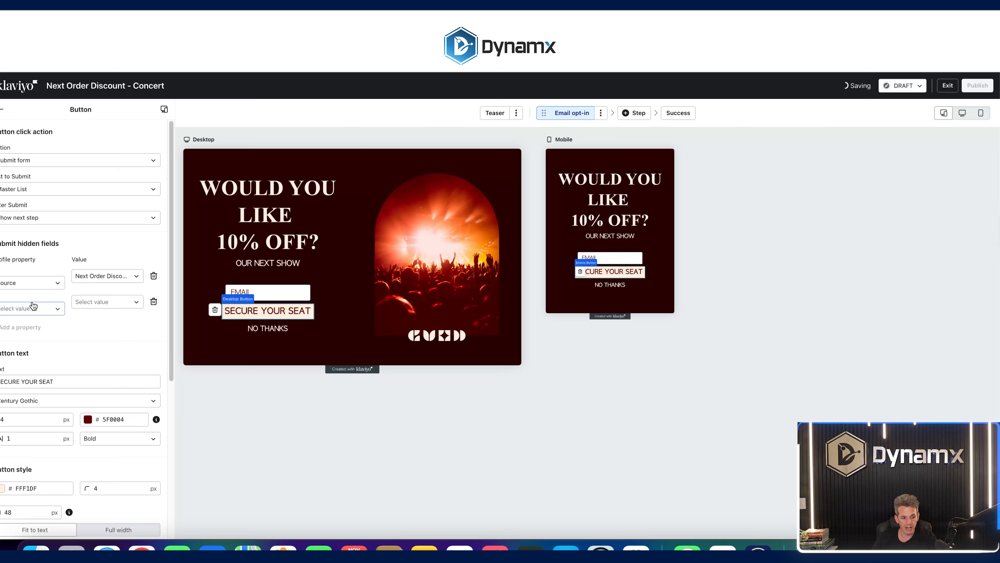
{"action": "left_click", "coordinate": [33, 308]}
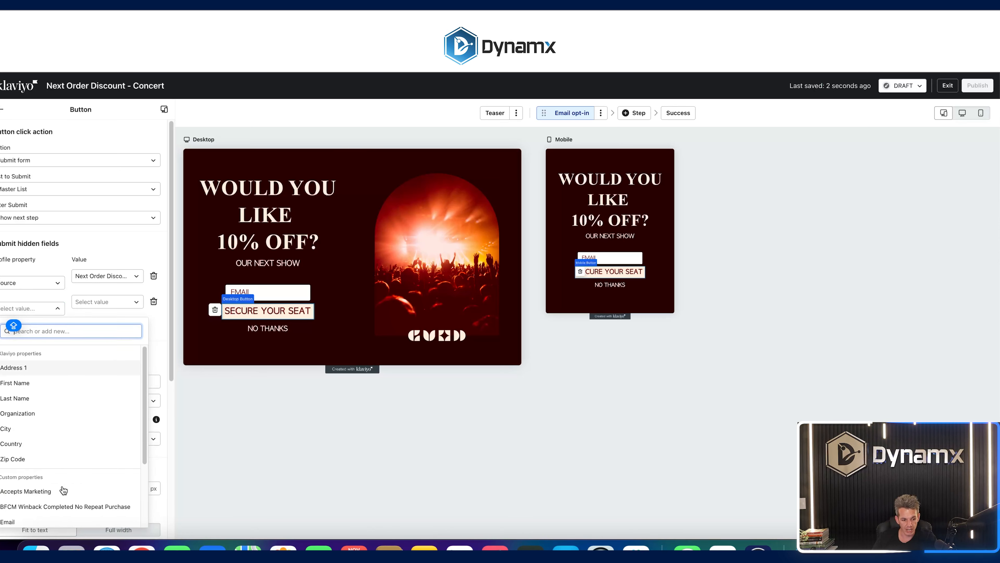
{"action": "left_click", "coordinate": [73, 491]}
{"action": "left_click", "coordinate": [118, 303]}
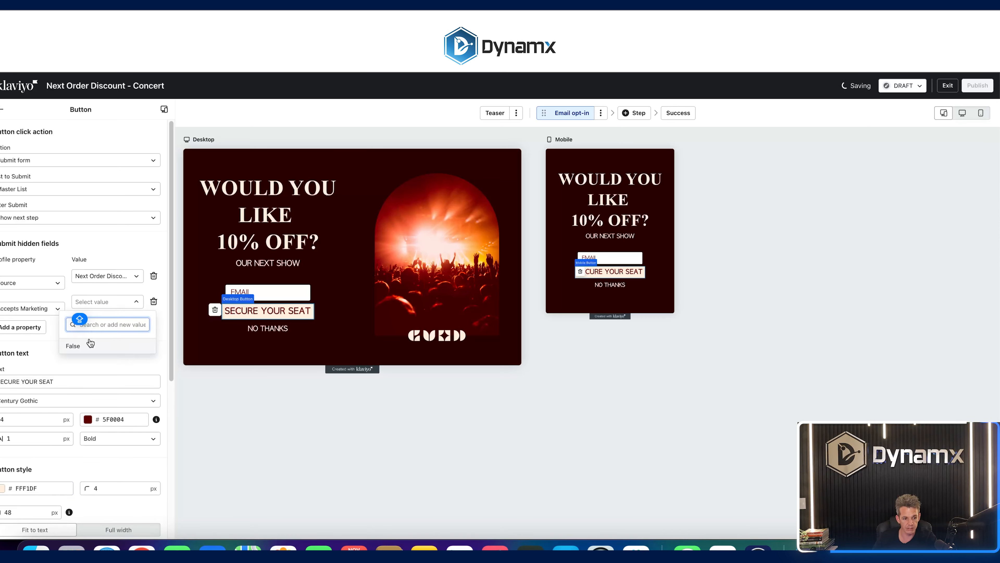
{"action": "type", "text": "tRU"}
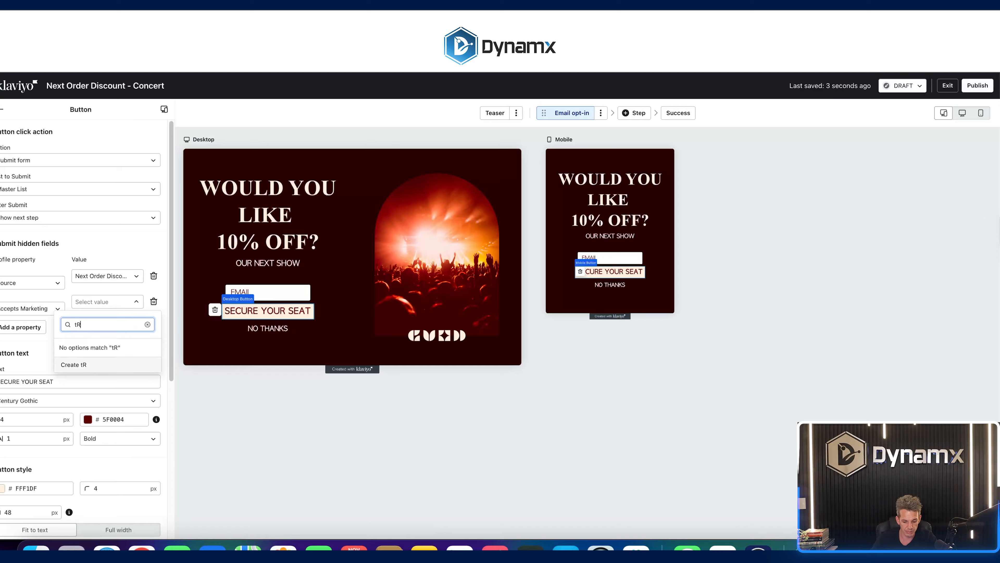
{"action": "key", "text": "BackSpace"}
{"action": "key", "text": "BackSpace"}
{"action": "key", "text": "BackSpace"}
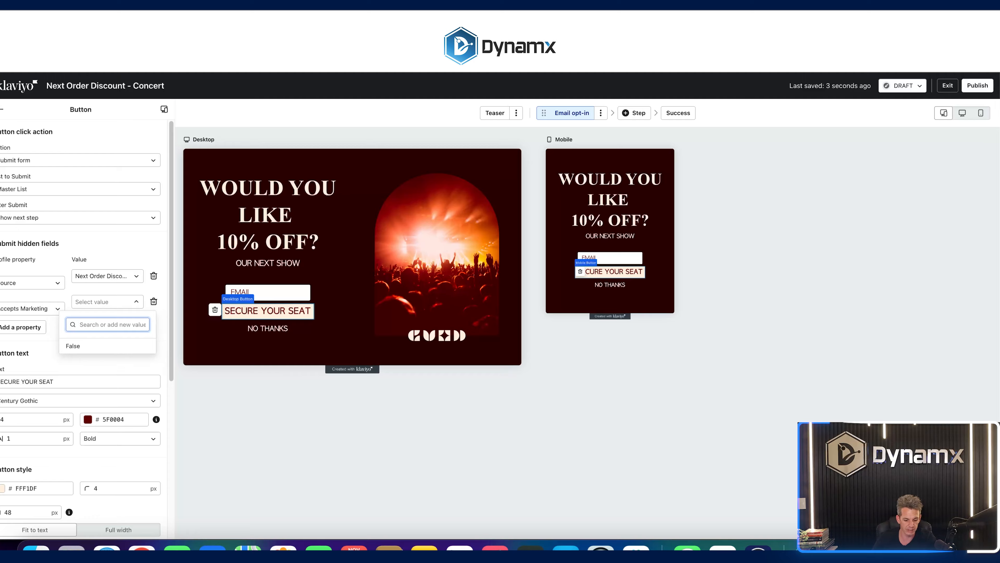
{"action": "type", "text": "TRUE"}
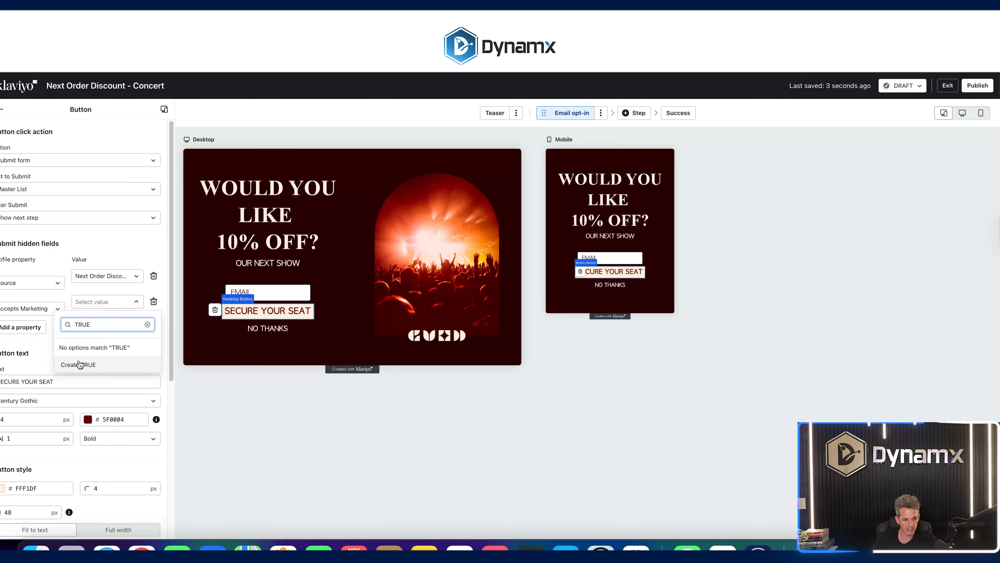
{"action": "left_click", "coordinate": [80, 363]}
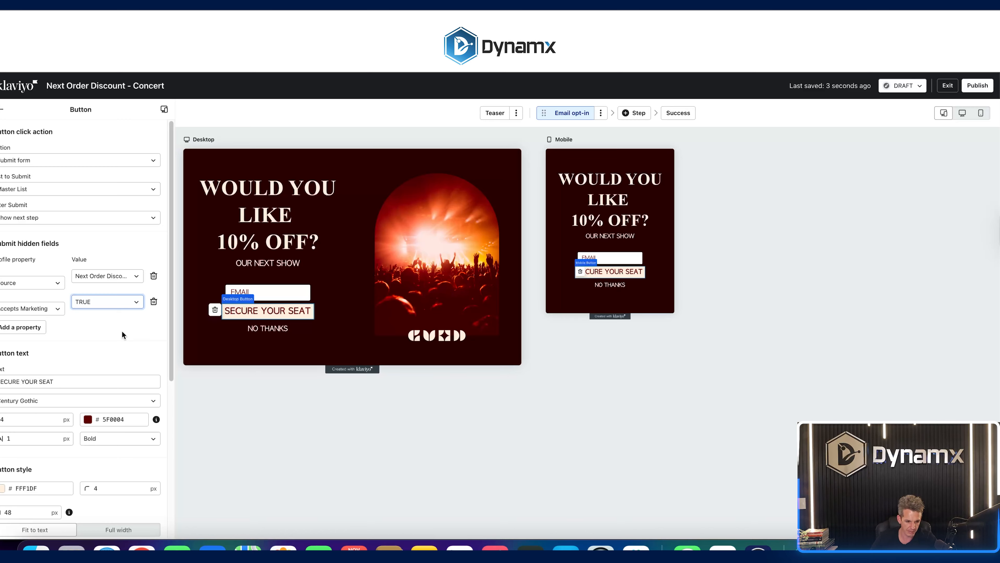
{"action": "scroll", "coordinate": [123, 330], "scroll_direction": "down", "scroll_amount": 5}
{"action": "scroll", "coordinate": [122, 330], "scroll_direction": "up", "scroll_amount": 5}
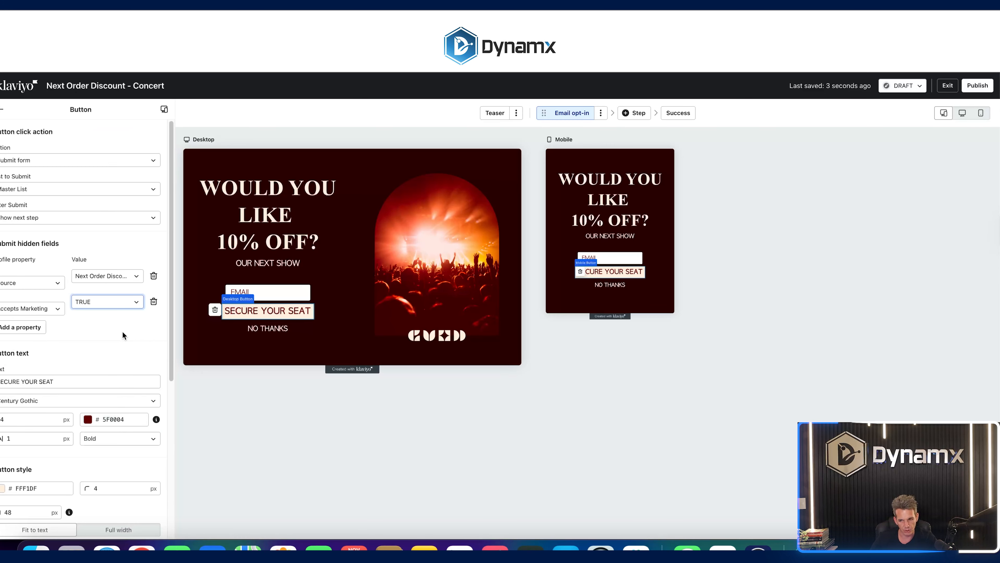
Step: Exit the form editor and browse the templates for creating a form, previewing the details of the Spin to Win template
{"action": "left_click", "coordinate": [946, 87]}
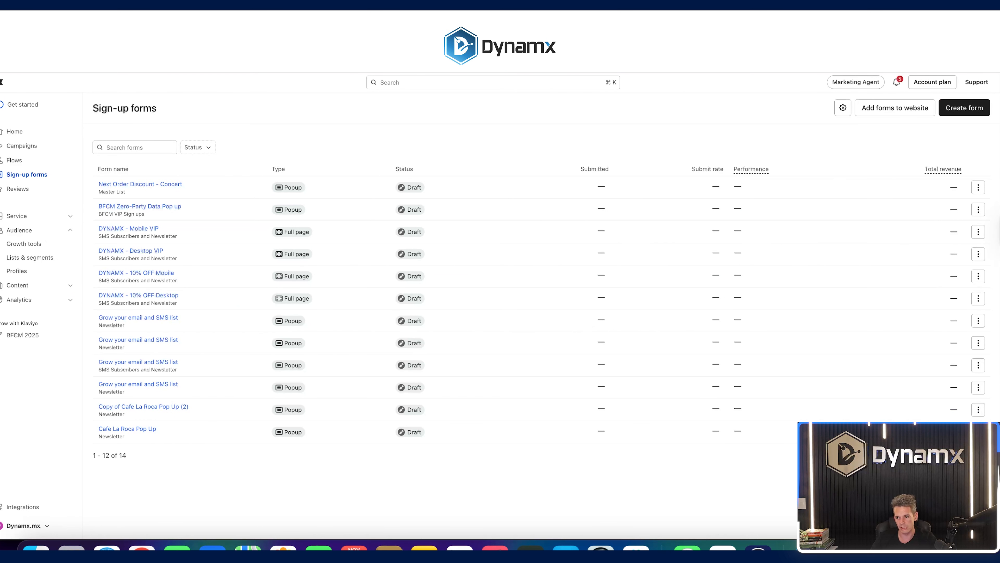
{"action": "left_click", "coordinate": [964, 106]}
{"action": "scroll", "coordinate": [580, 245], "scroll_direction": "down", "scroll_amount": 5}
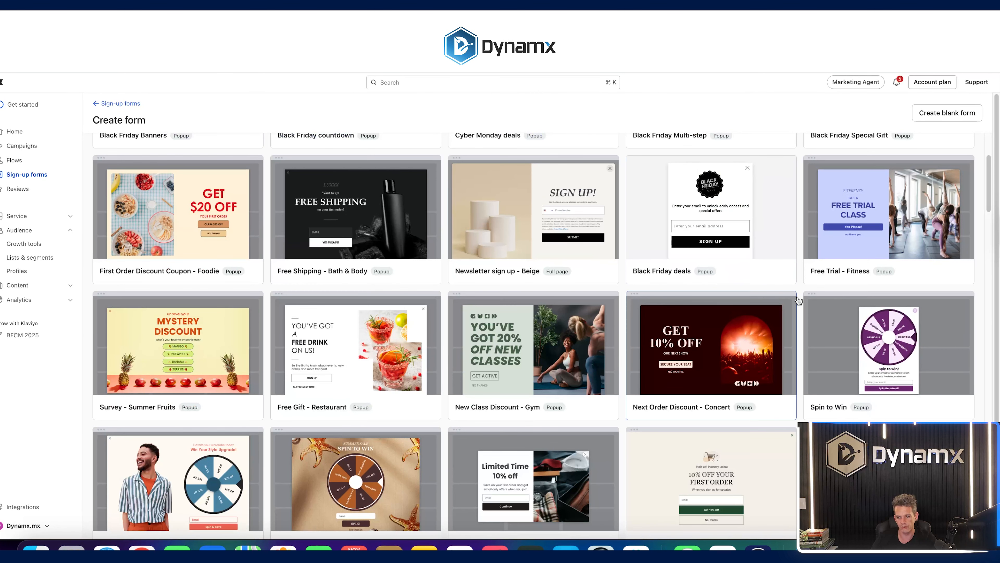
{"action": "left_click", "coordinate": [886, 351]}
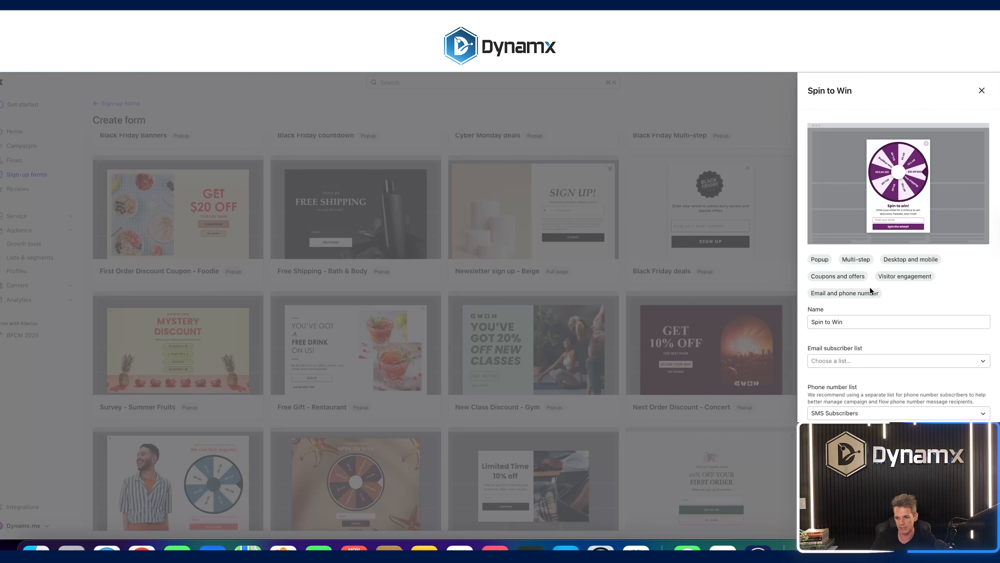
{"action": "left_click", "coordinate": [982, 90]}
{"action": "scroll", "coordinate": [454, 403], "scroll_direction": "down", "scroll_amount": 10}
{"action": "scroll", "coordinate": [454, 402], "scroll_direction": "up", "scroll_amount": 15}
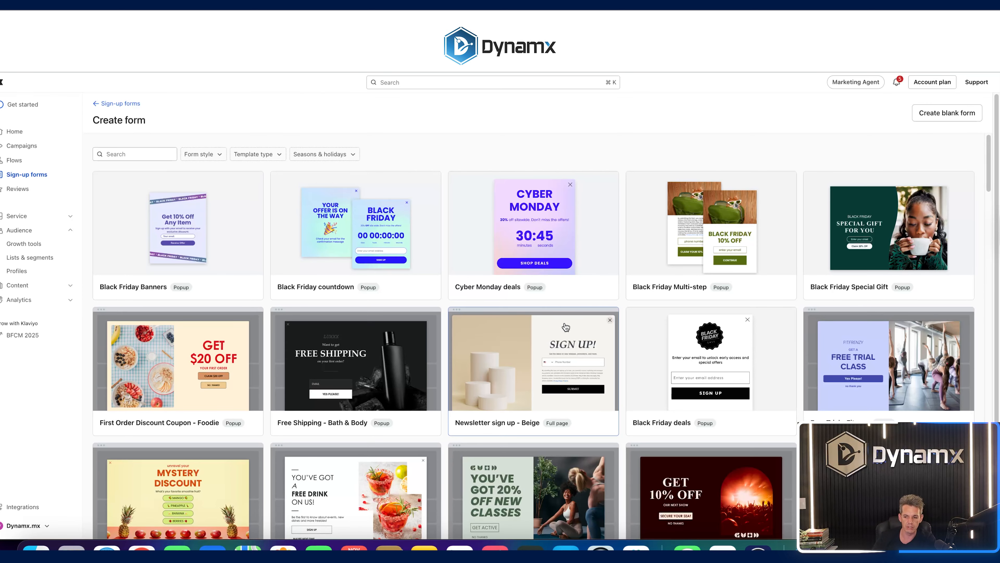
Step: Switch to the Dynamx guide document and read through the form examples and Pro Tips to the Final Word section
{"action": "scroll", "coordinate": [565, 327], "scroll_direction": "down", "scroll_amount": 15}
{"action": "scroll", "coordinate": [565, 328], "scroll_direction": "down", "scroll_amount": 20}
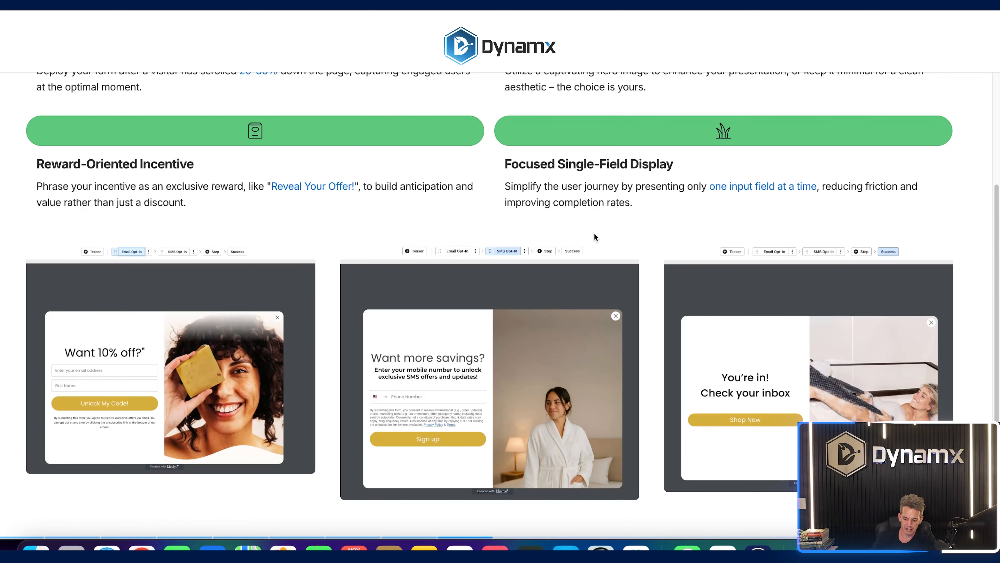
{"action": "scroll", "coordinate": [594, 234], "scroll_direction": "down", "scroll_amount": 20}
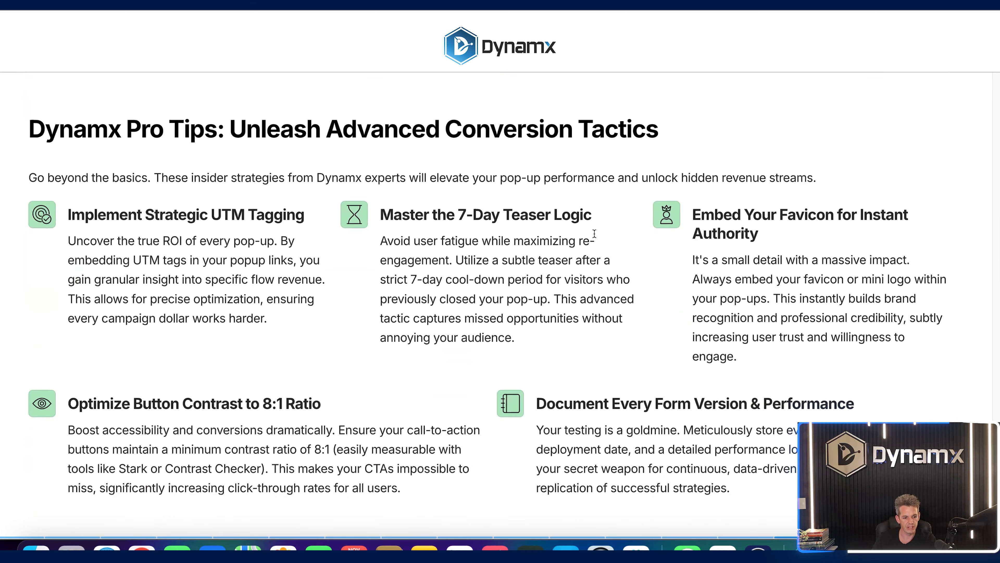
{"action": "scroll", "coordinate": [594, 234], "scroll_direction": "down", "scroll_amount": 10}
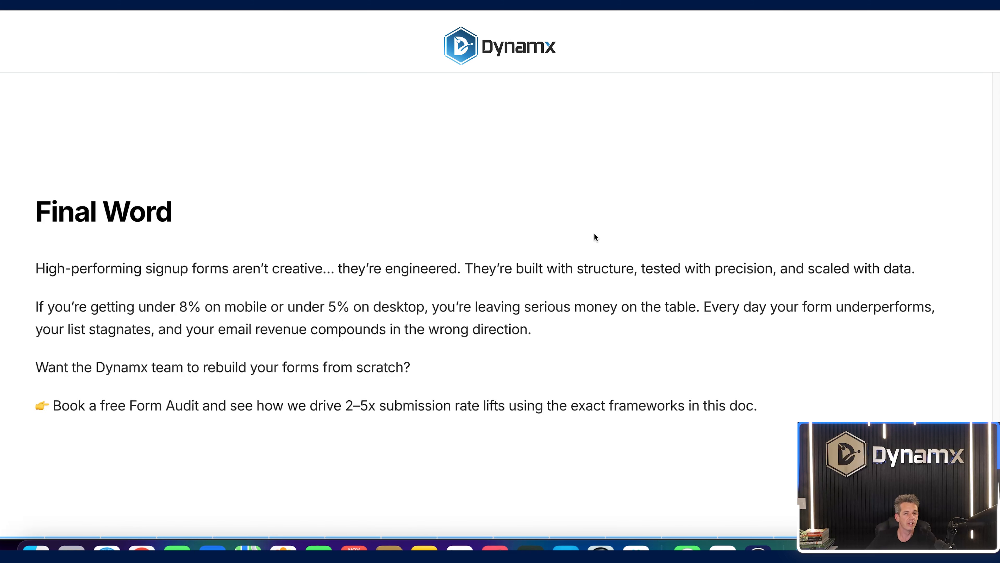